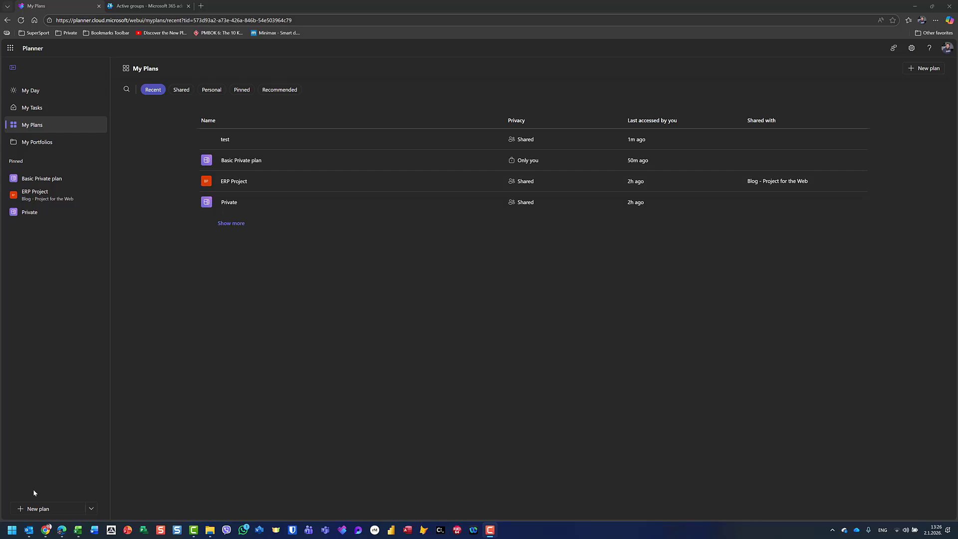
- Create a basic plan named 'Basic Shared Plan' without assigning it to any group
left_click(38, 509)
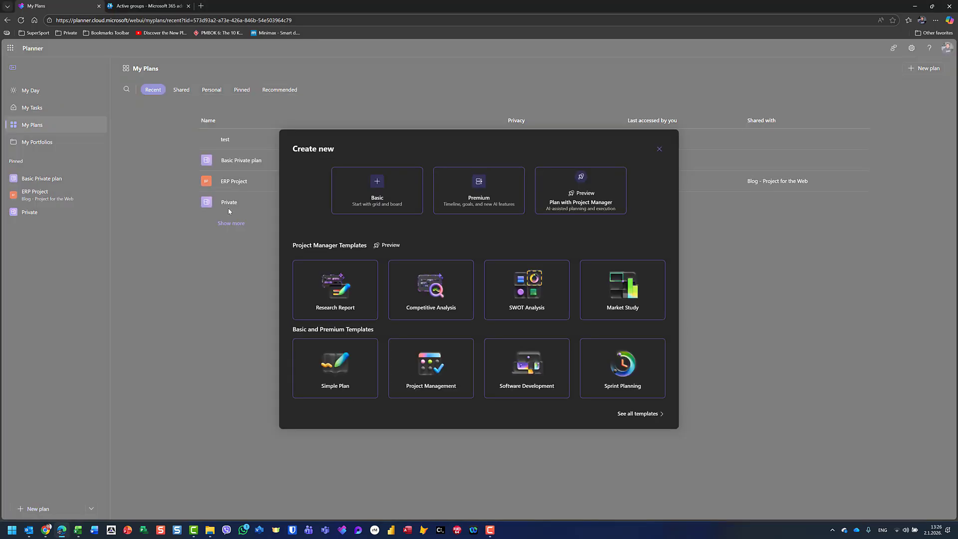
left_click(392, 197)
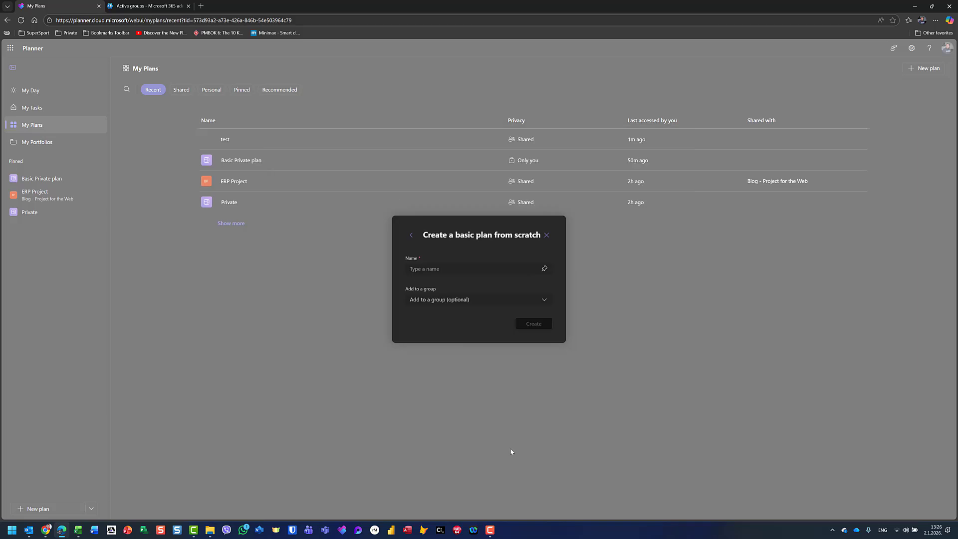
left_click(487, 268)
type("Basic ")
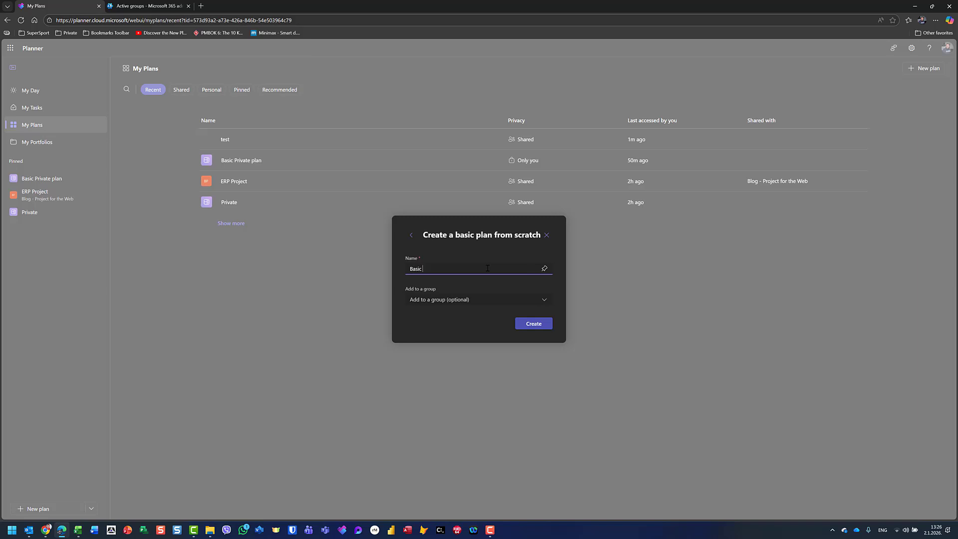
type("Shared Plan")
left_click(463, 299)
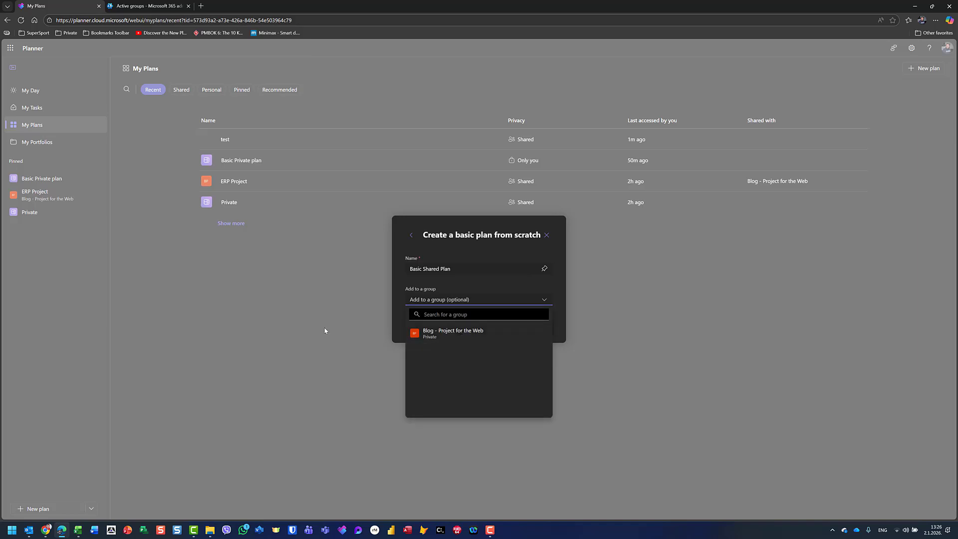
left_click(430, 243)
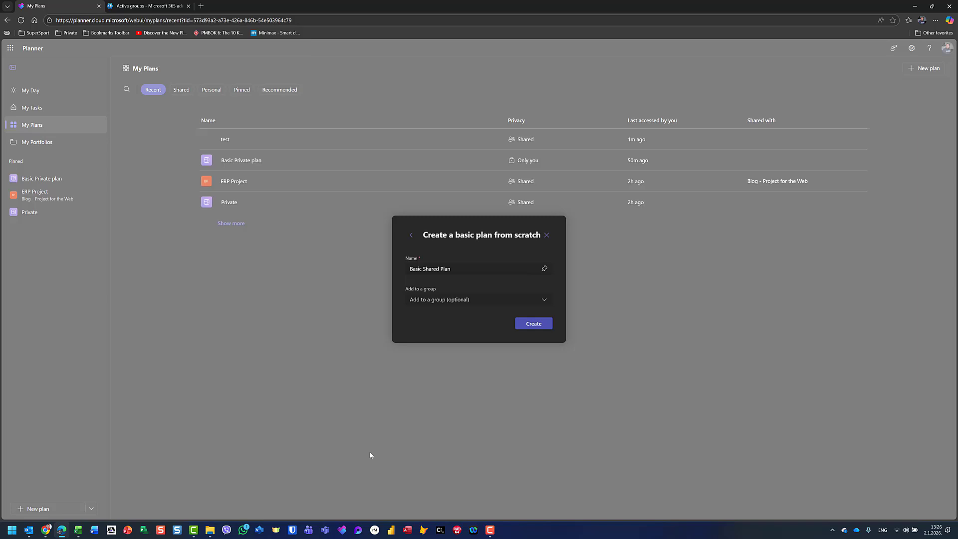
left_click(533, 323)
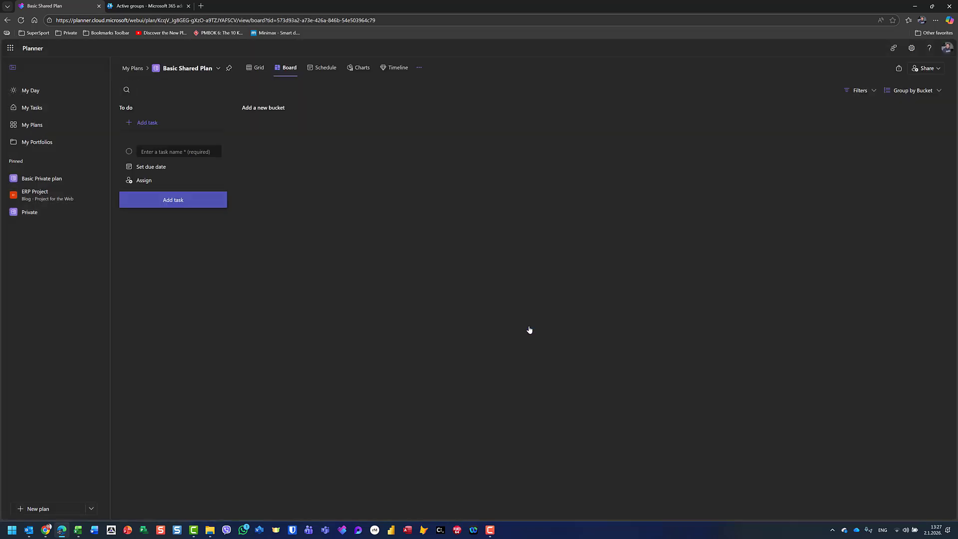
- Pin Basic Shared Plan to the sidebar, open it from Pinned, and start sharing it
left_click(37, 132)
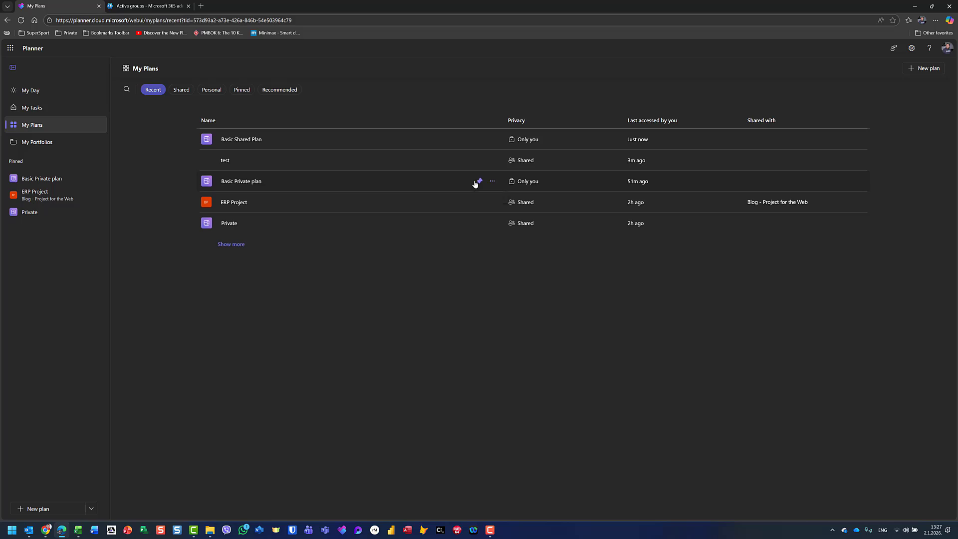
left_click(478, 140)
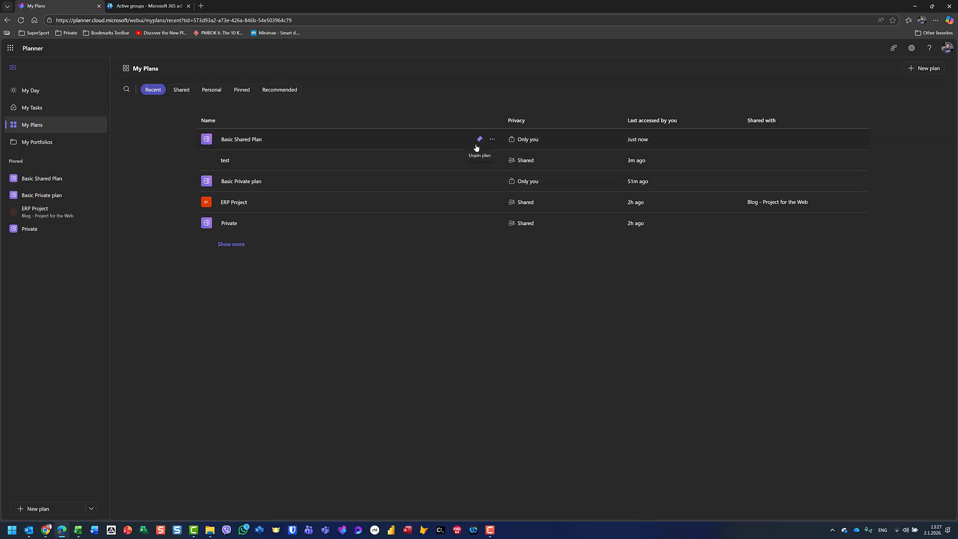
left_click(42, 183)
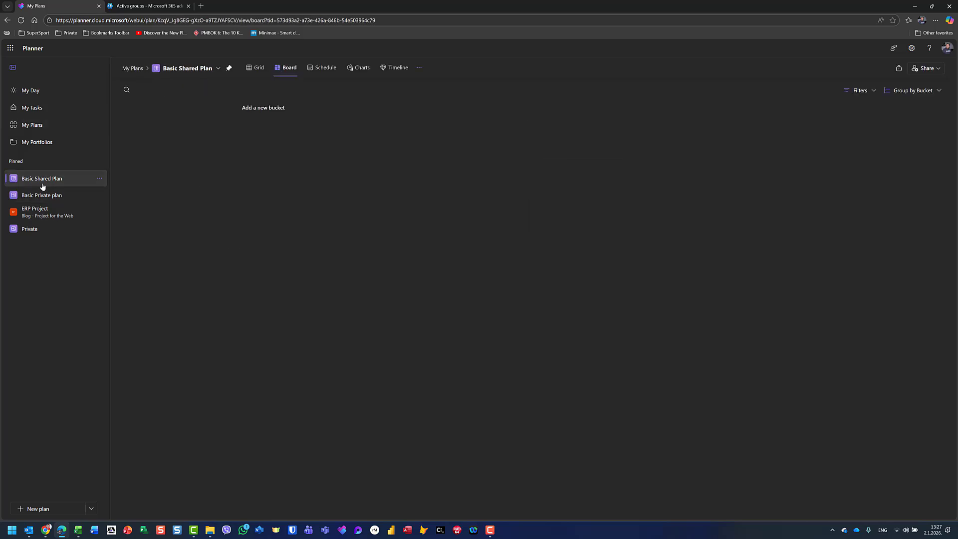
left_click(923, 69)
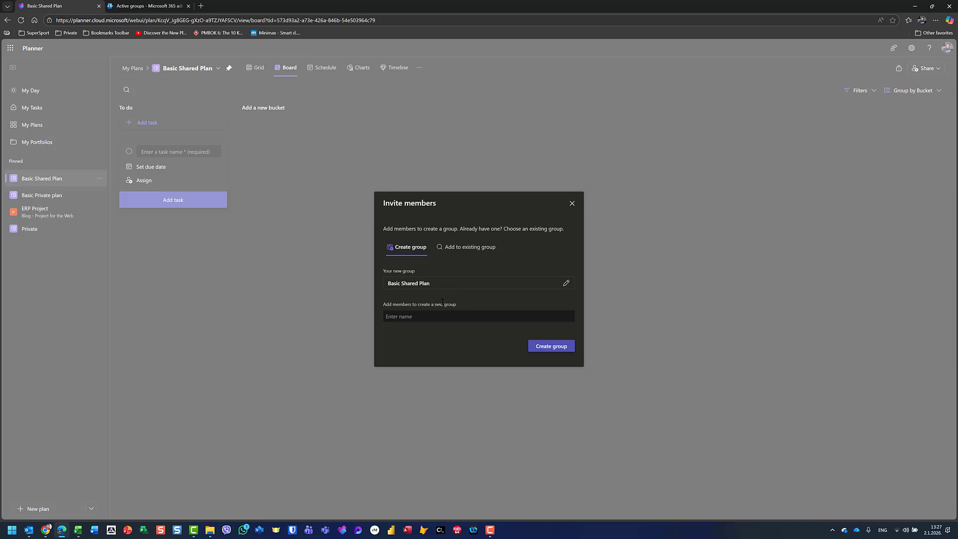
- Create a new group for the plan after a member search finds no match, and view its details
left_click(461, 316)
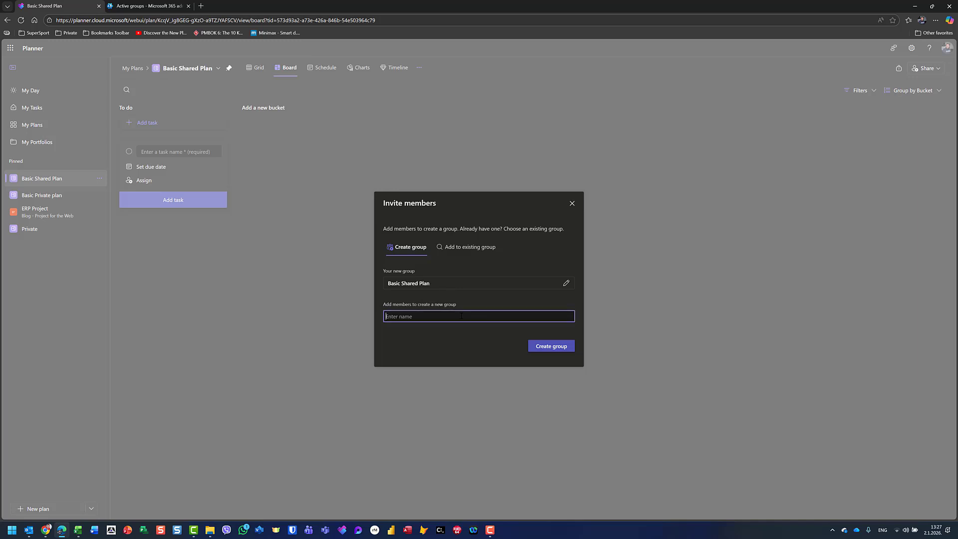
type("john")
key("BackSpace")
key("BackSpace")
key("BackSpace")
key("BackSpace")
left_click(562, 346)
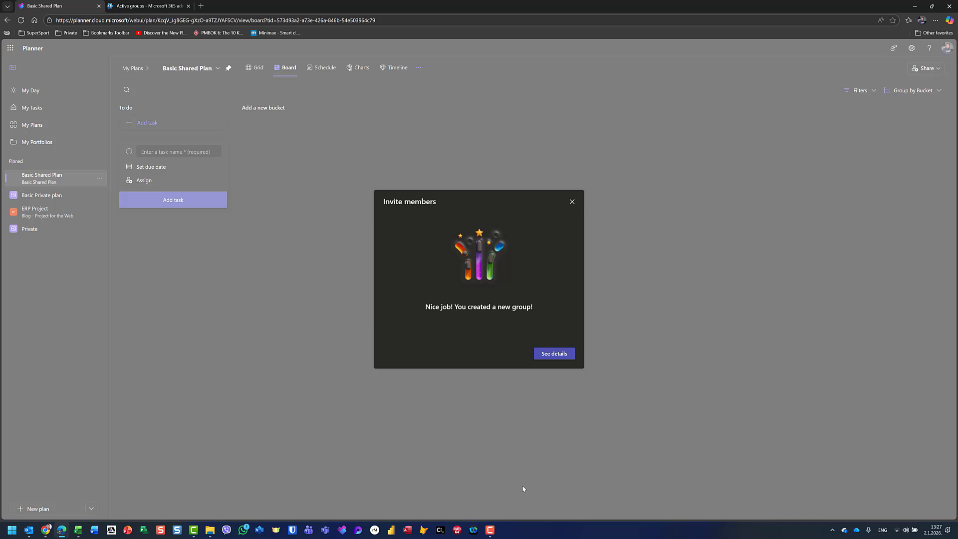
left_click(549, 356)
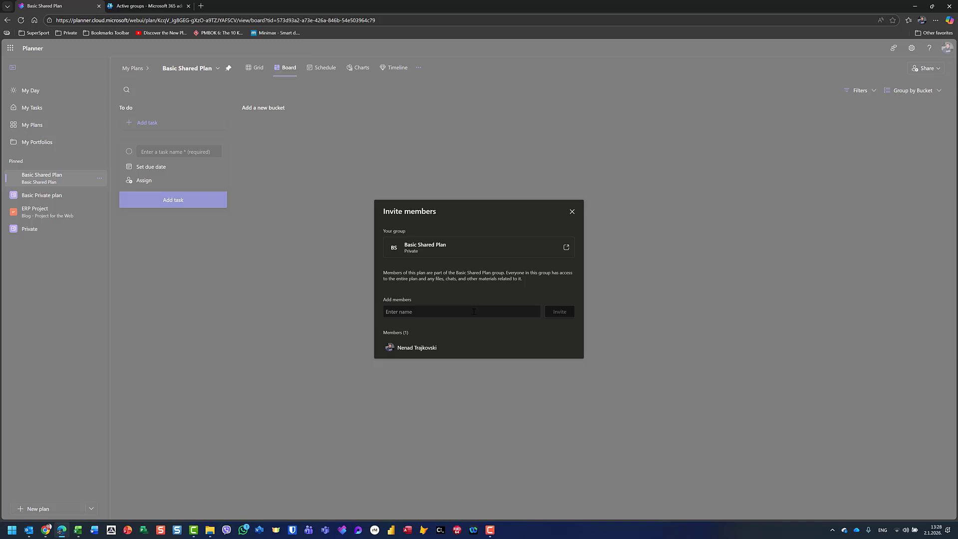
- Try adding two members by name, then close the invite members dialog
left_click(475, 312)
type("john")
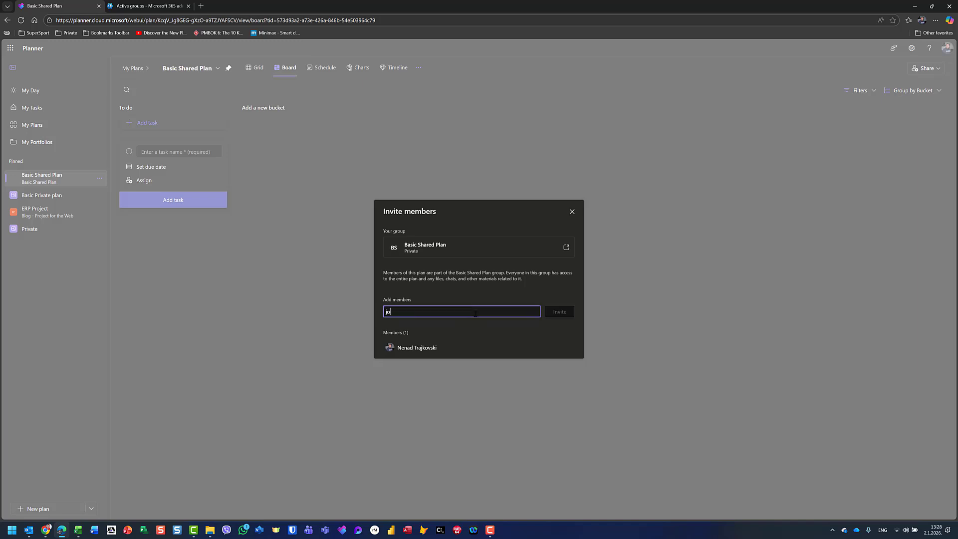
key("BackSpace")
key("BackSpace")
key("BackSpace")
key("BackSpace")
type("mary")
left_click(572, 211)
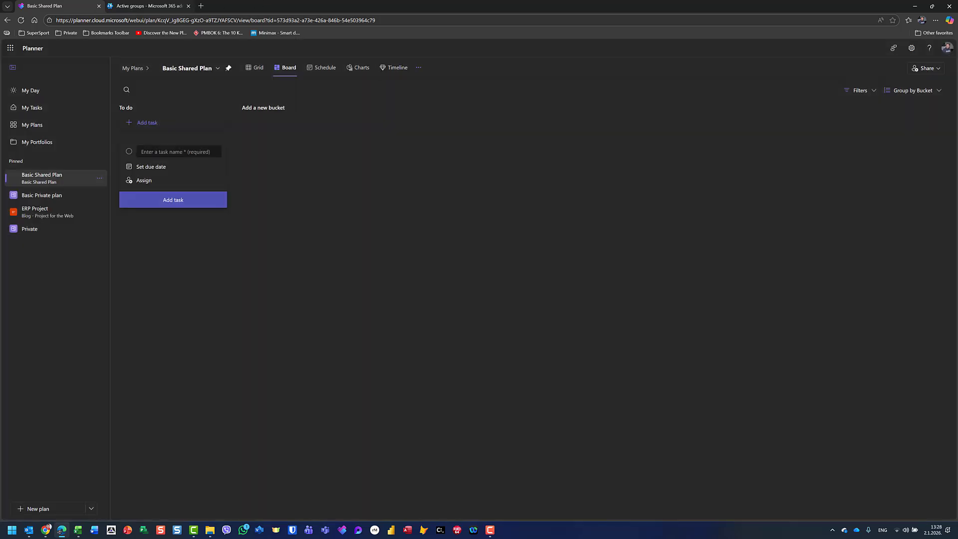
- In the admin center, open the Basic Shared Plan group's Members list and start adding members
left_click(154, 4)
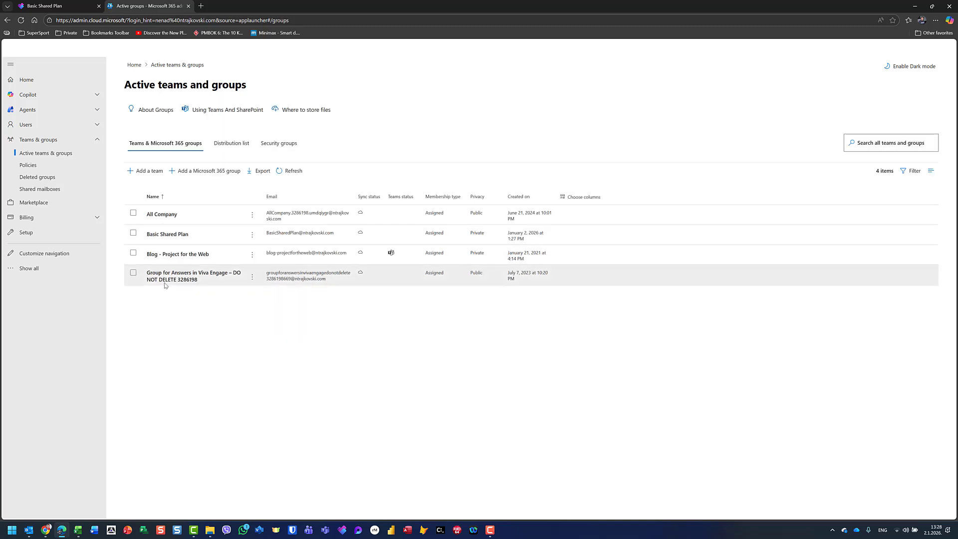
left_click(169, 233)
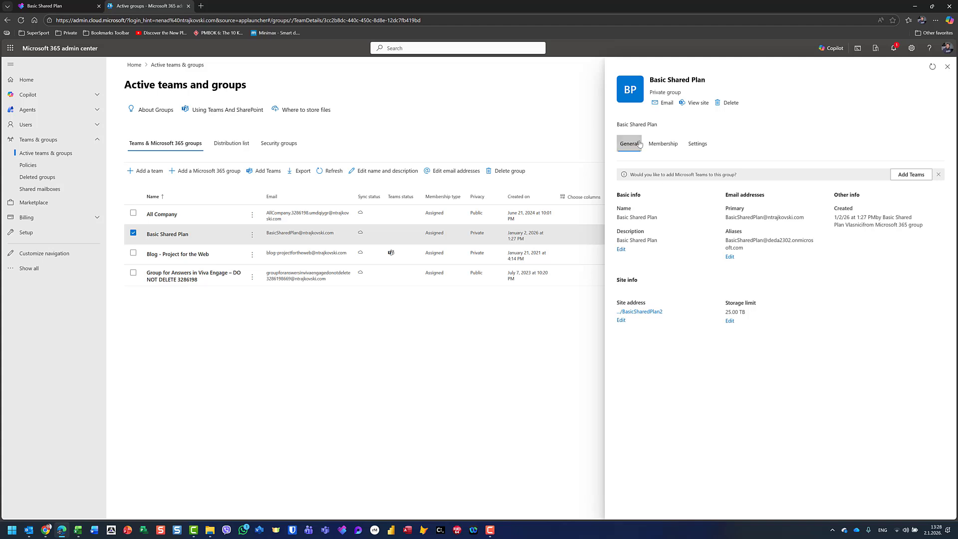
left_click(662, 144)
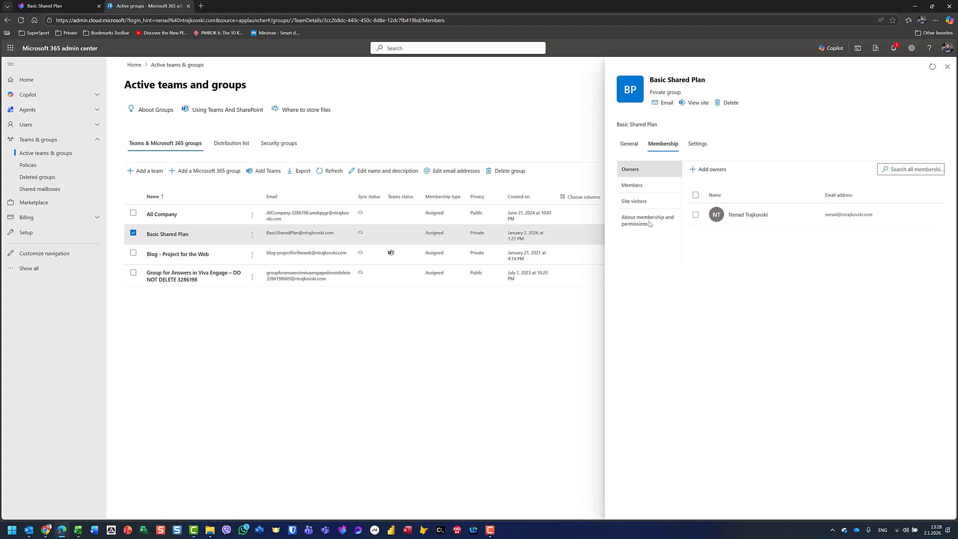
left_click(629, 184)
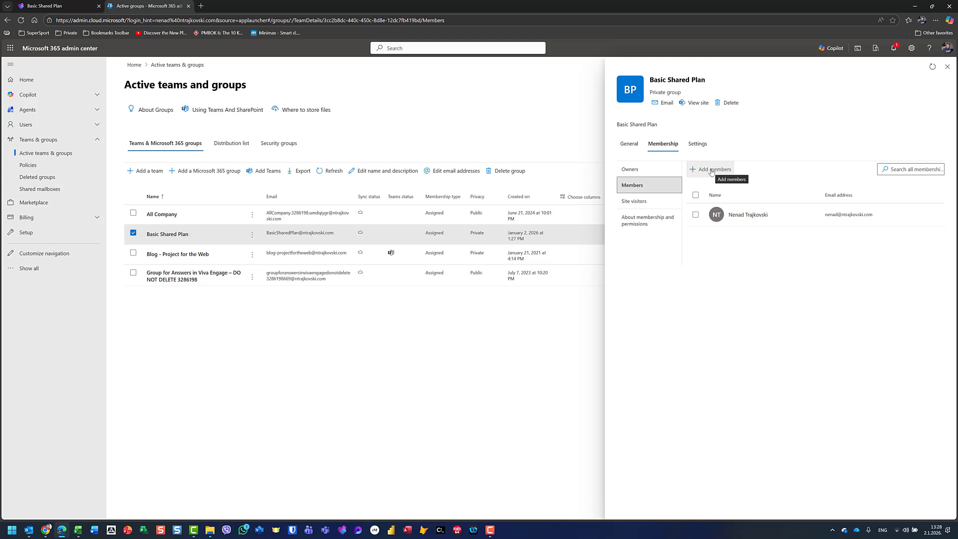
left_click(947, 66)
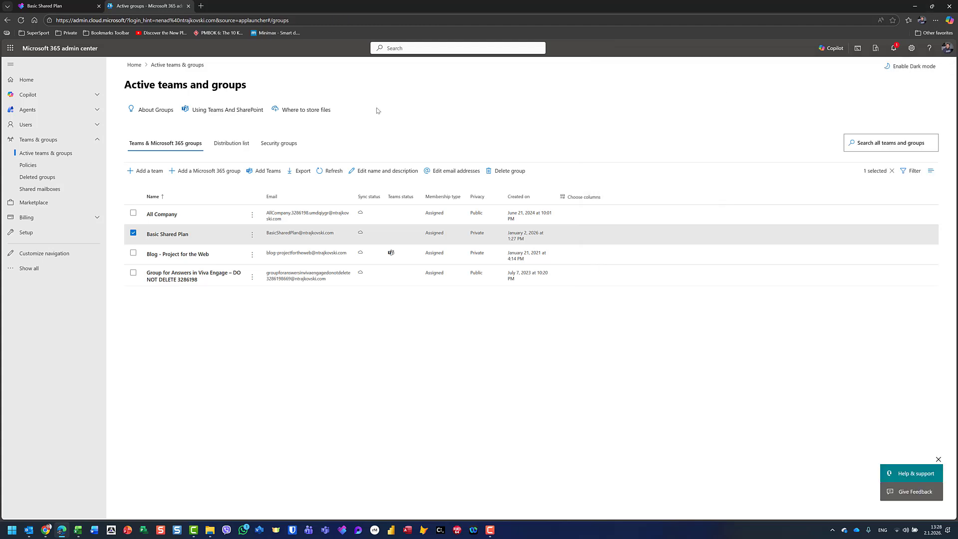
left_click(177, 239)
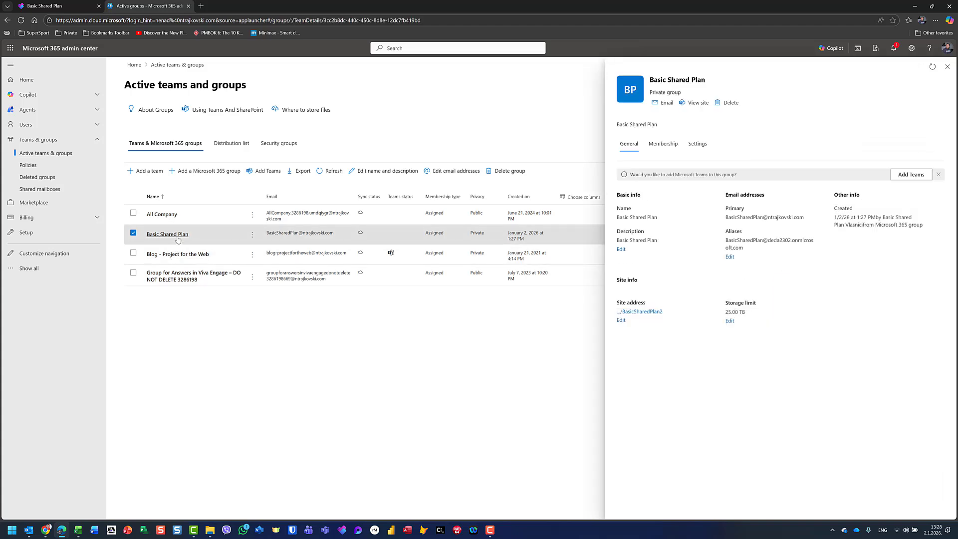
left_click(663, 143)
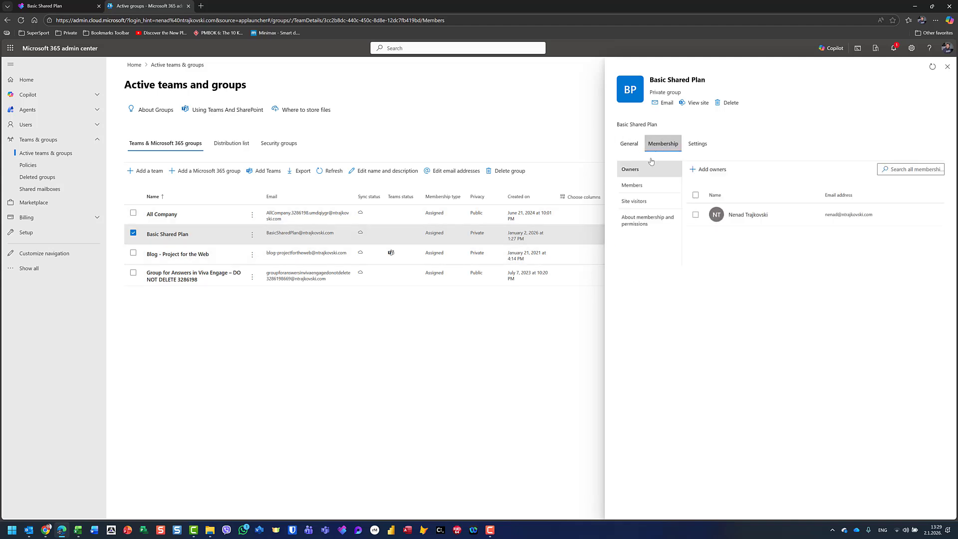
left_click(637, 187)
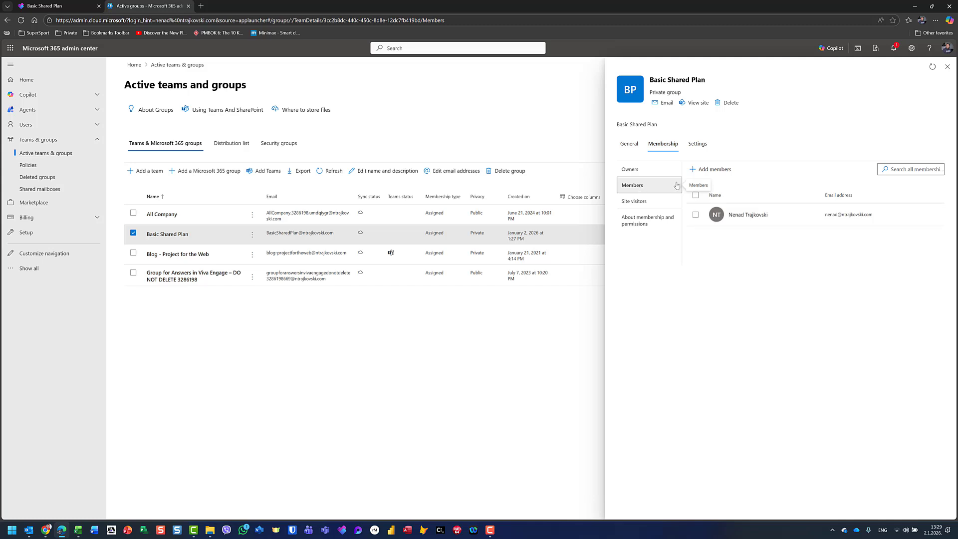
left_click(712, 169)
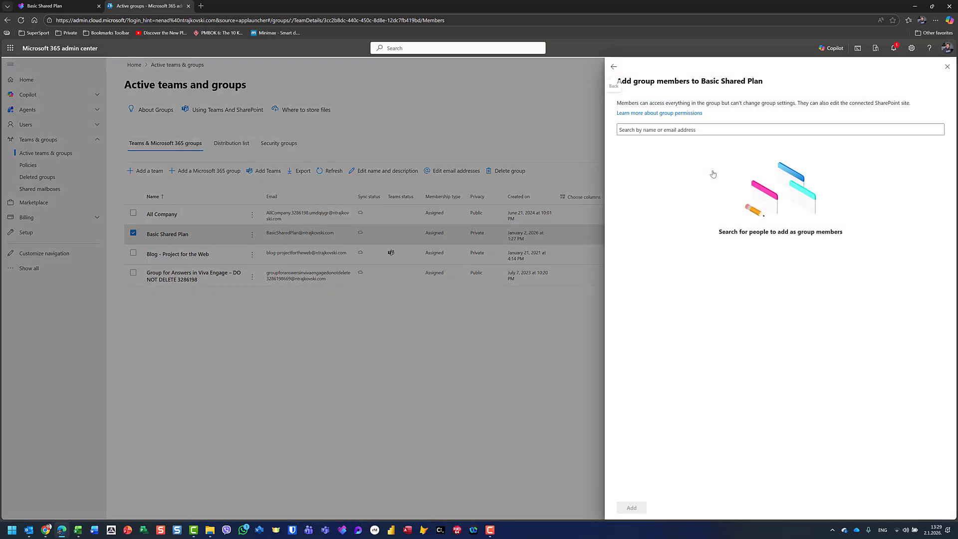
- Search for and select four users as new group members, then save them
left_click(697, 130)
type("joh")
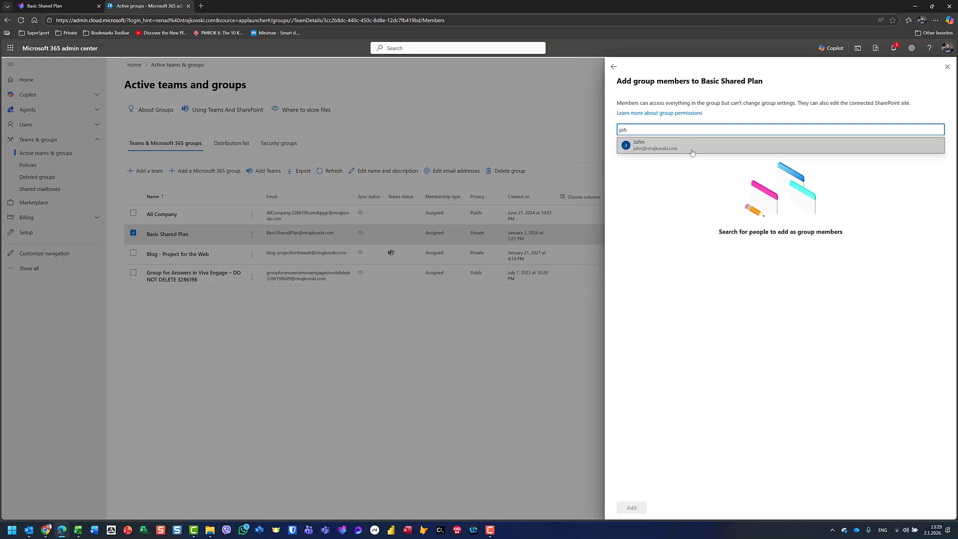
left_click(696, 145)
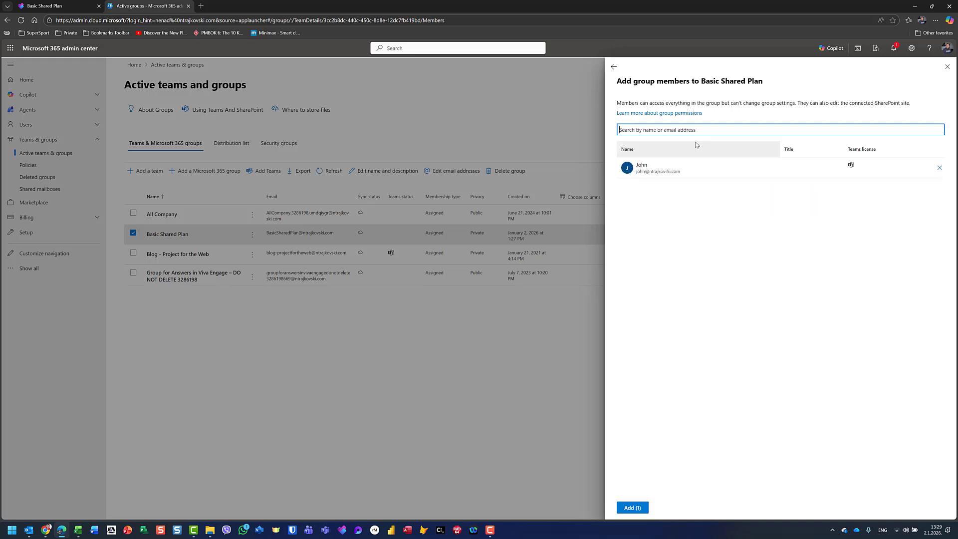
type("mary")
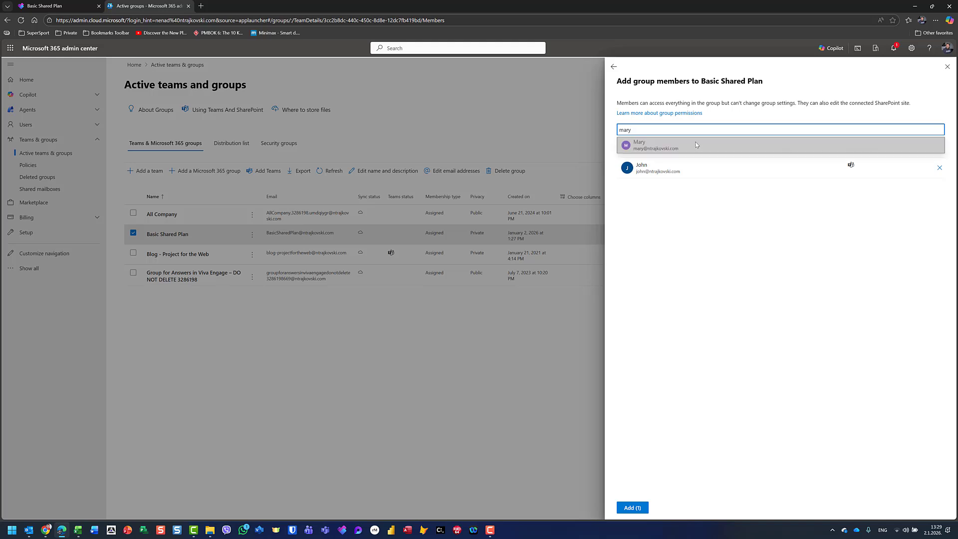
left_click(695, 145)
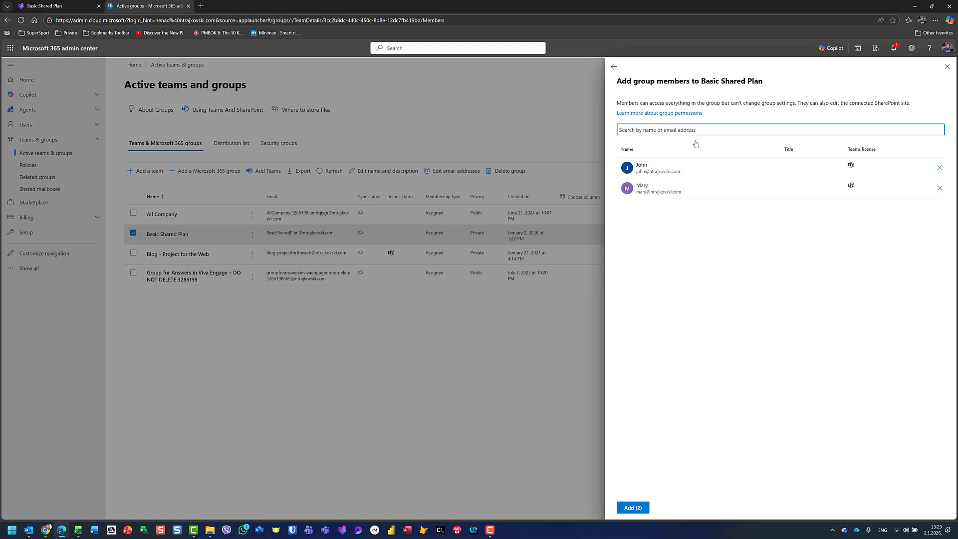
type("peter")
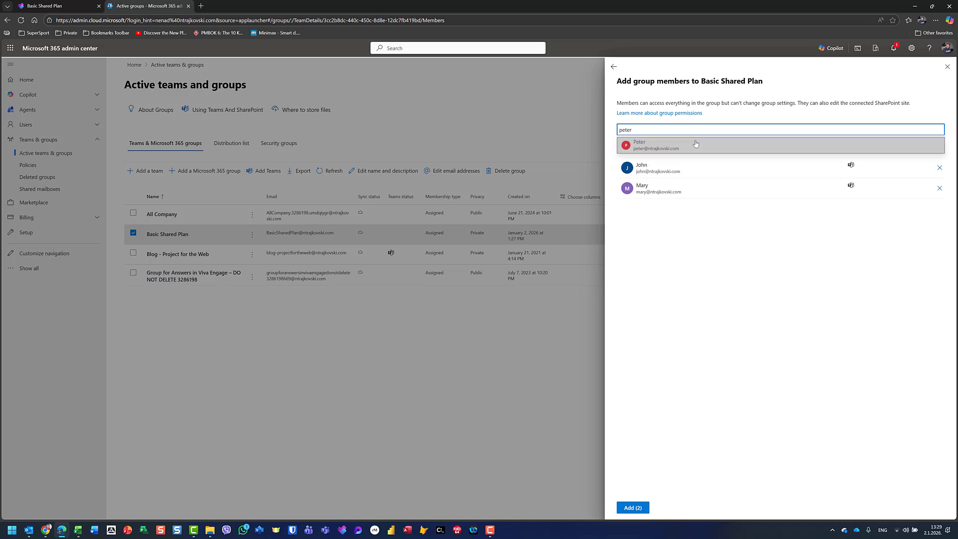
left_click(696, 144)
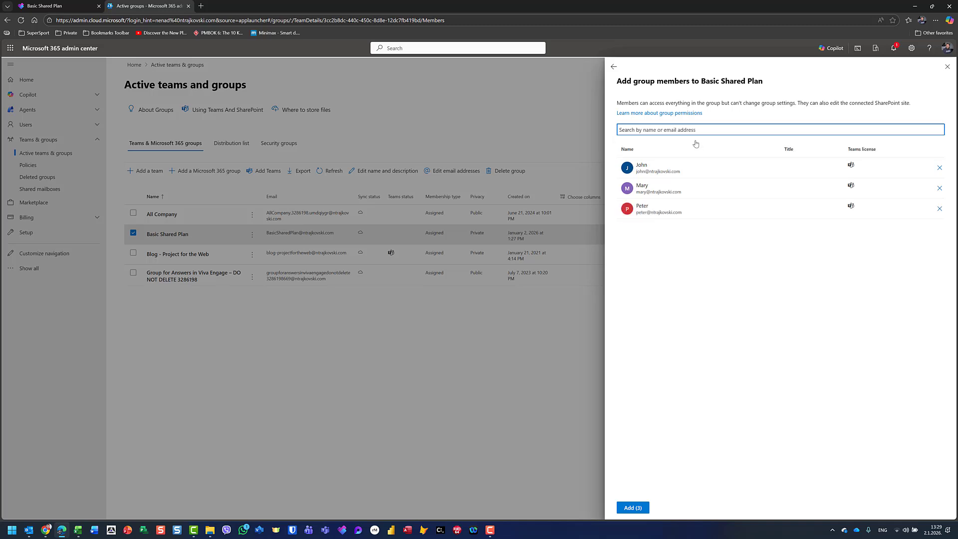
type("paula")
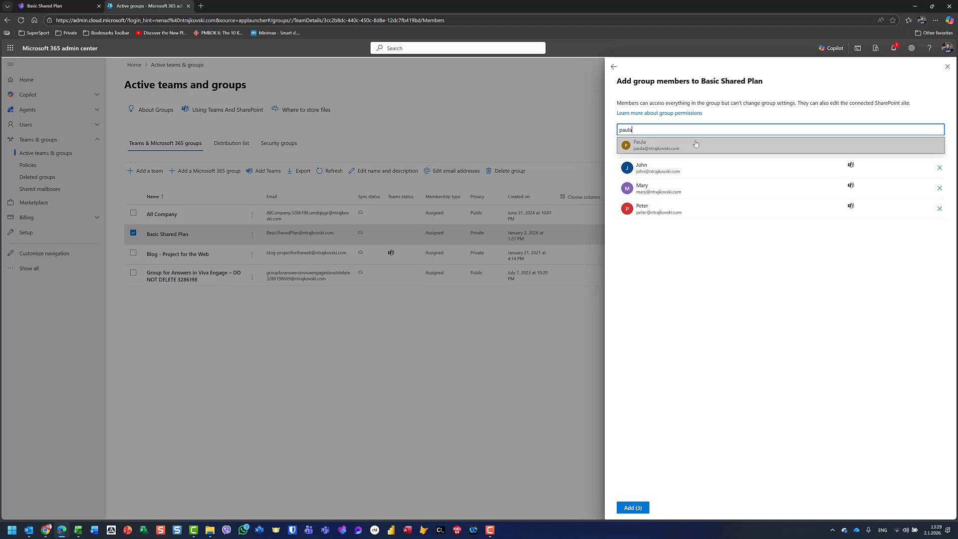
key("Return")
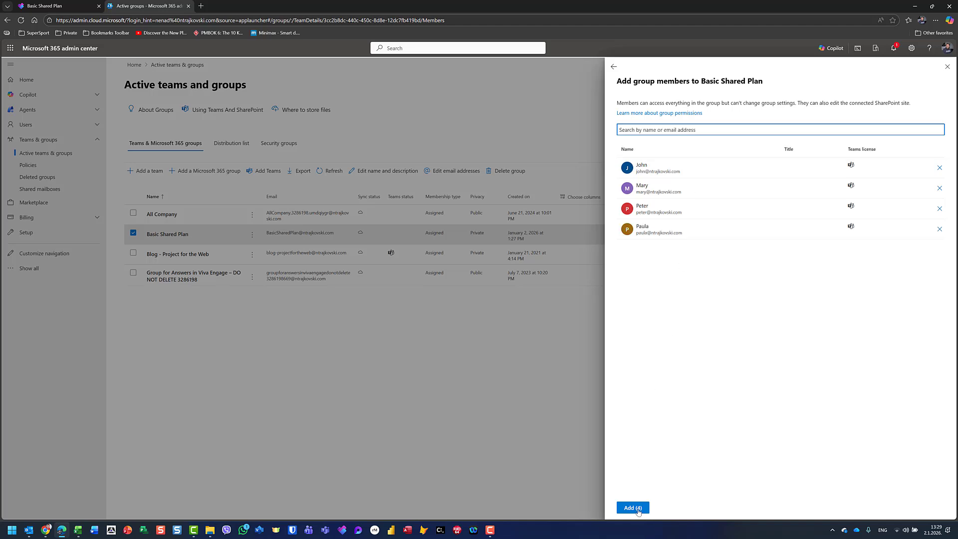
left_click(632, 507)
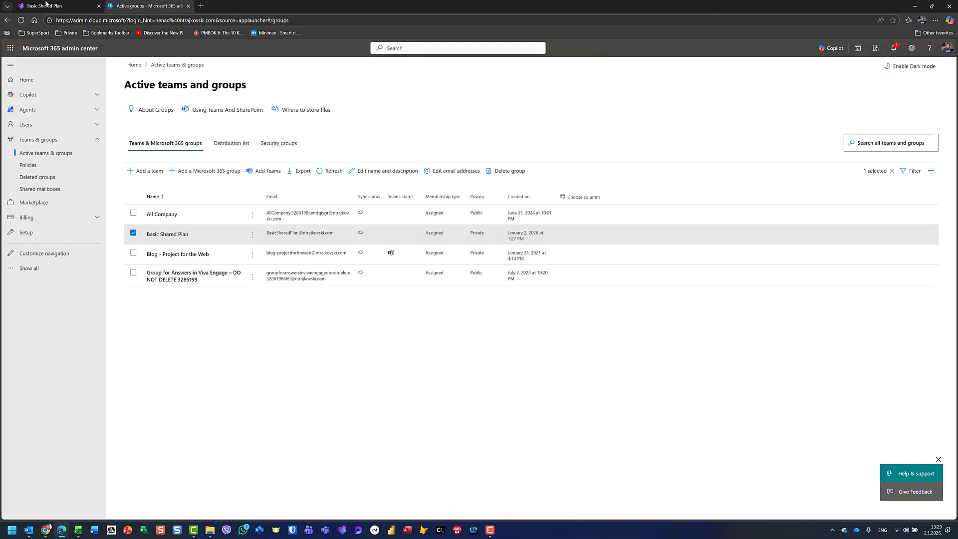
- Reload the Planner page and confirm the plan's member list now shows five members
left_click(45, 5)
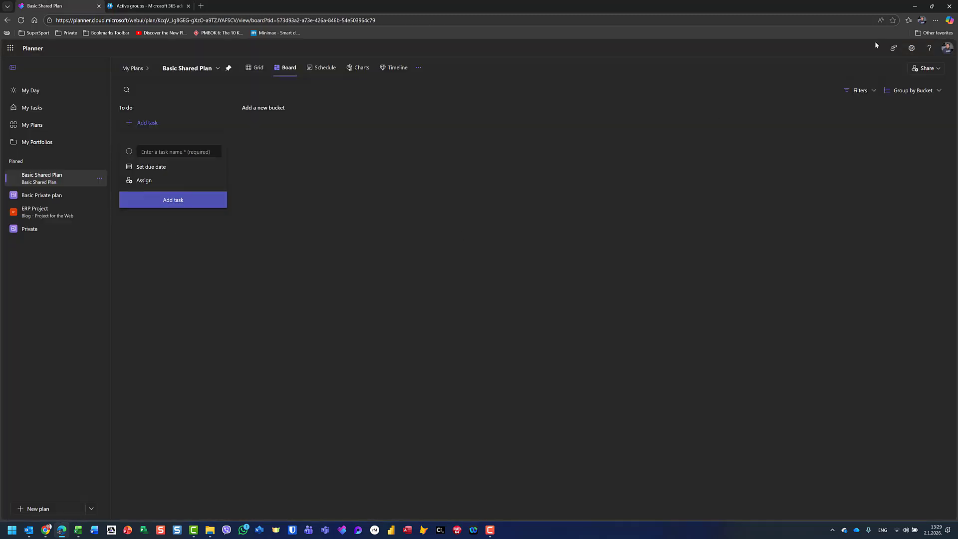
left_click(913, 70)
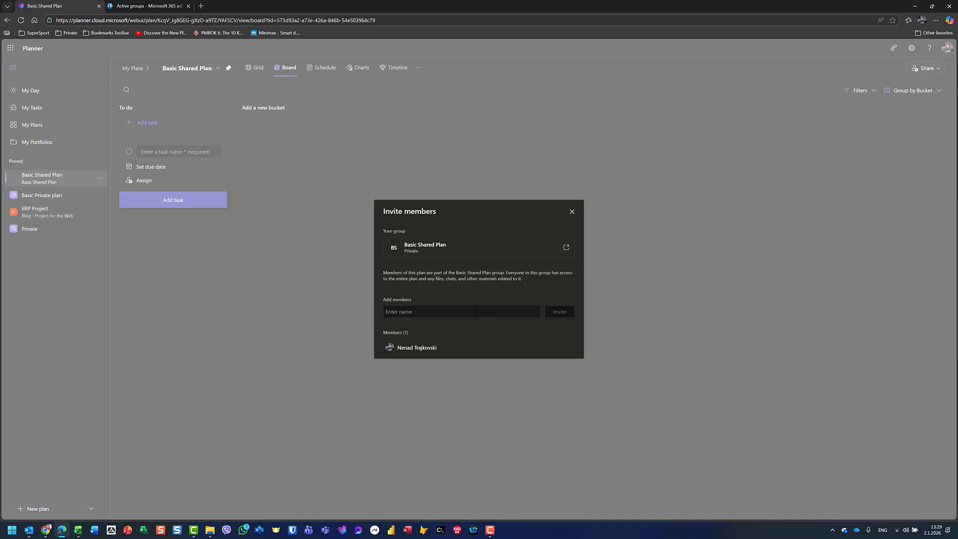
left_click(572, 212)
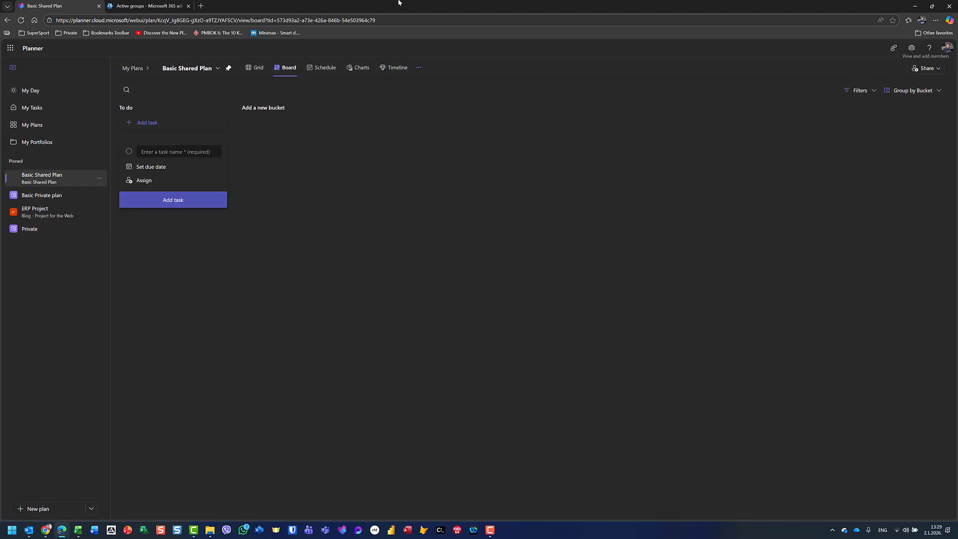
left_click(413, 21)
key("Return")
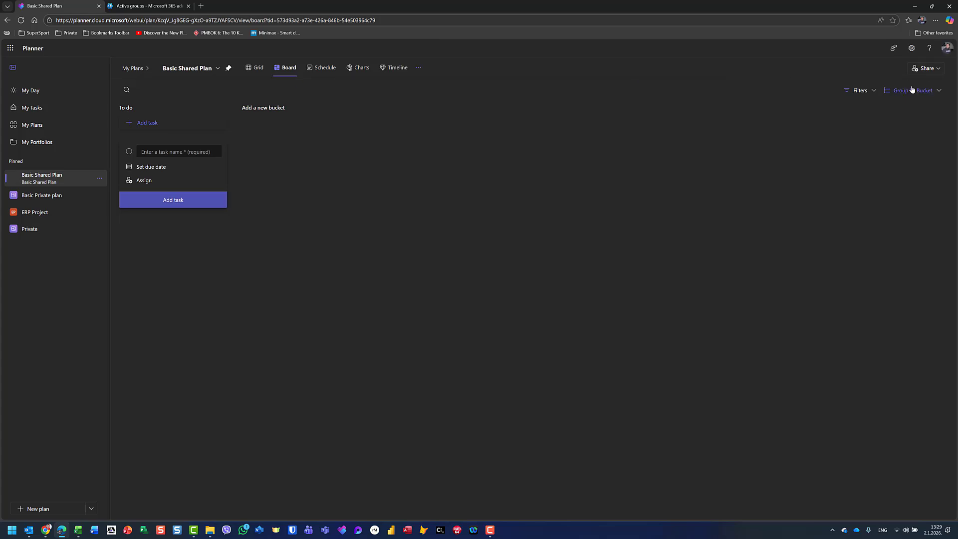
left_click(918, 72)
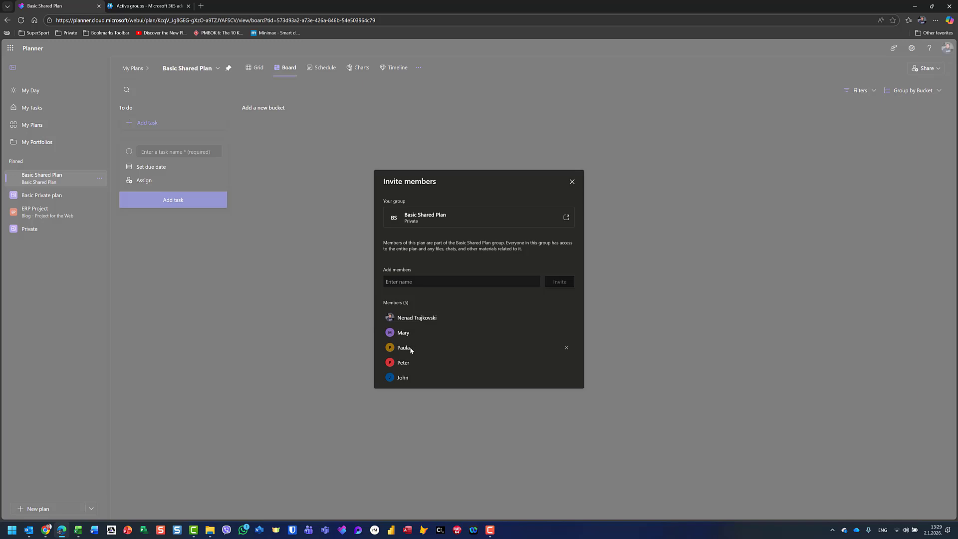
left_click(571, 182)
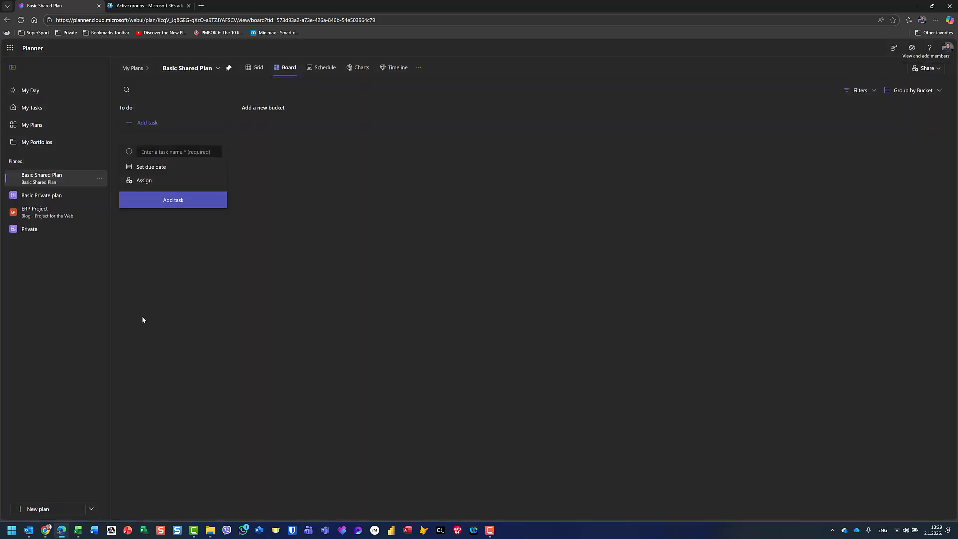
left_click(43, 529)
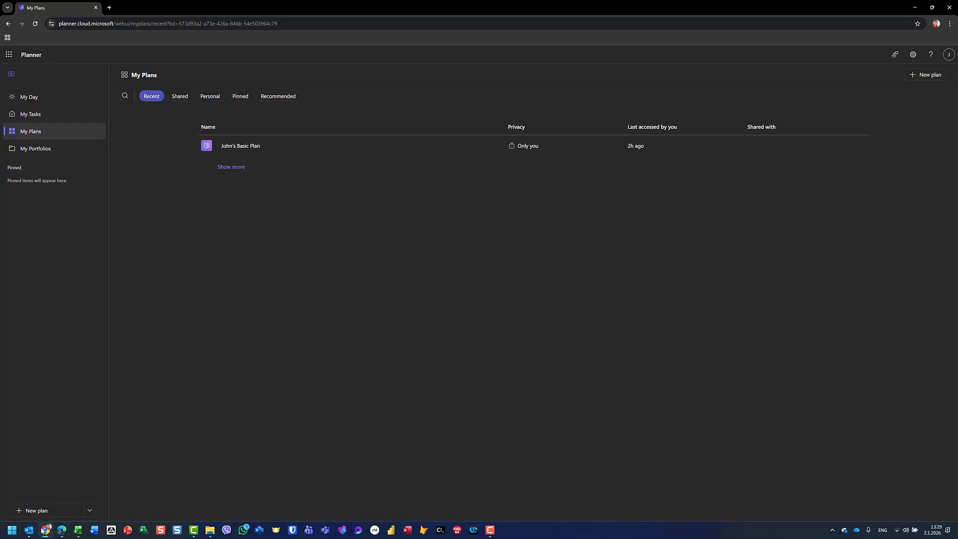
key("F5")
left_click(175, 96)
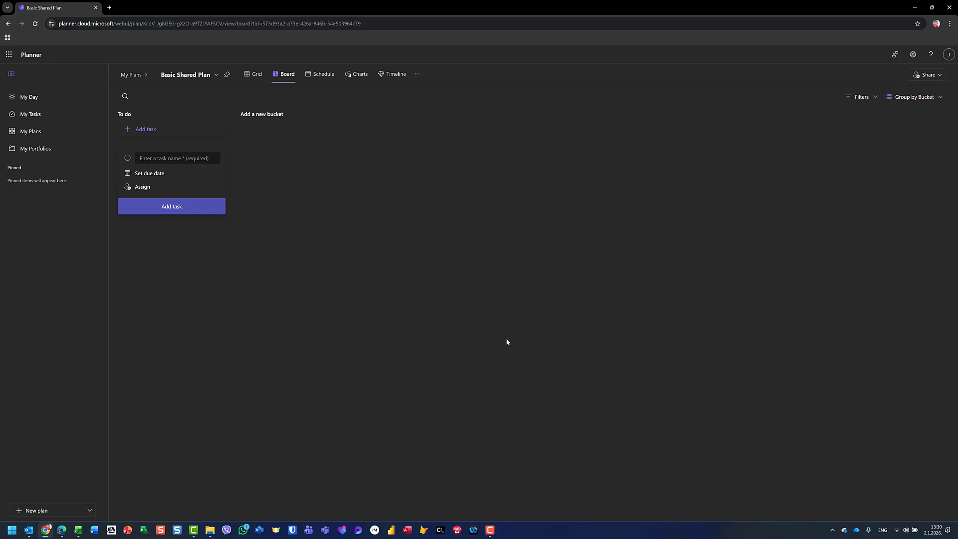
key("alt+Tab")
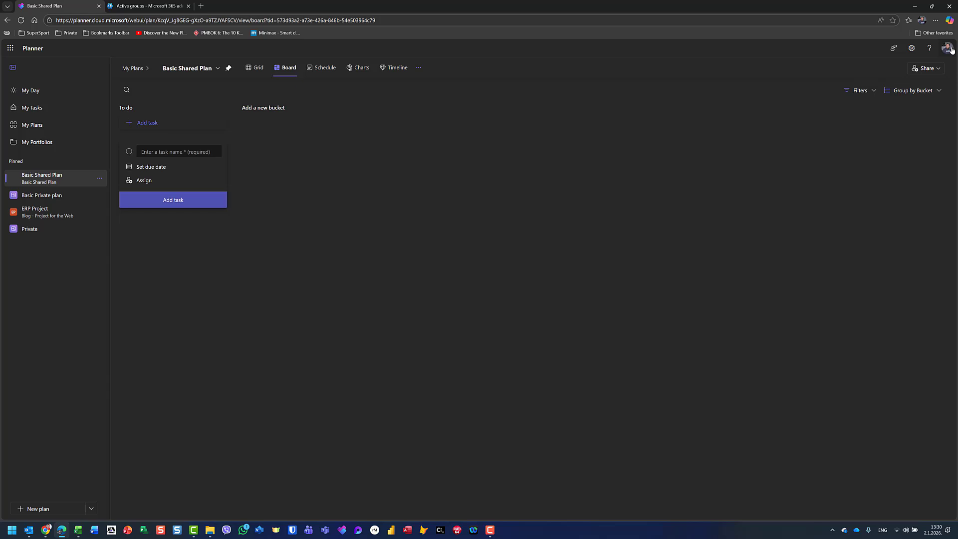
- Add the task 'Task 1 for Shared PRoject' to the To do bucket
left_click(146, 153)
type("Task 1 for Shared PRoject")
key("Return")
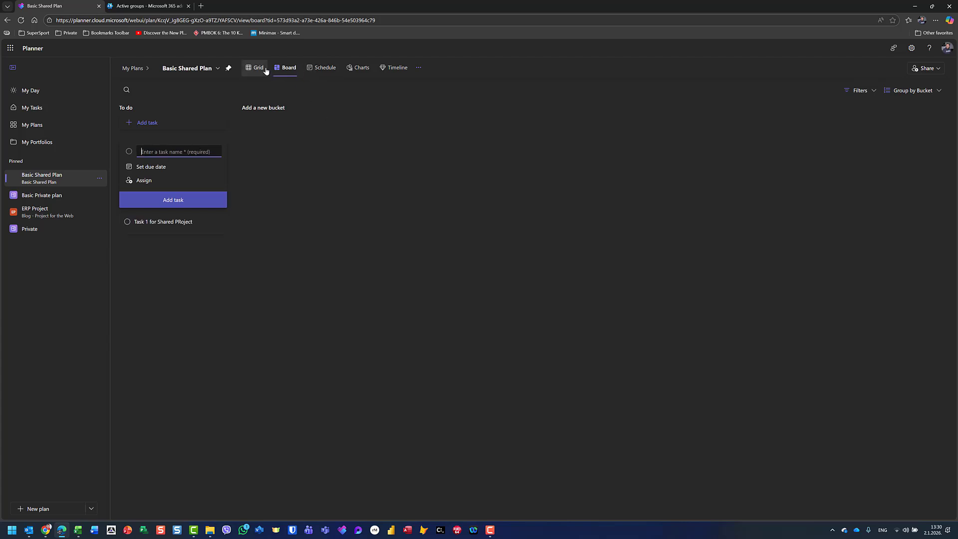
- In Grid view, correct the task name to 'Task 1 for Shared Project'
left_click(358, 68)
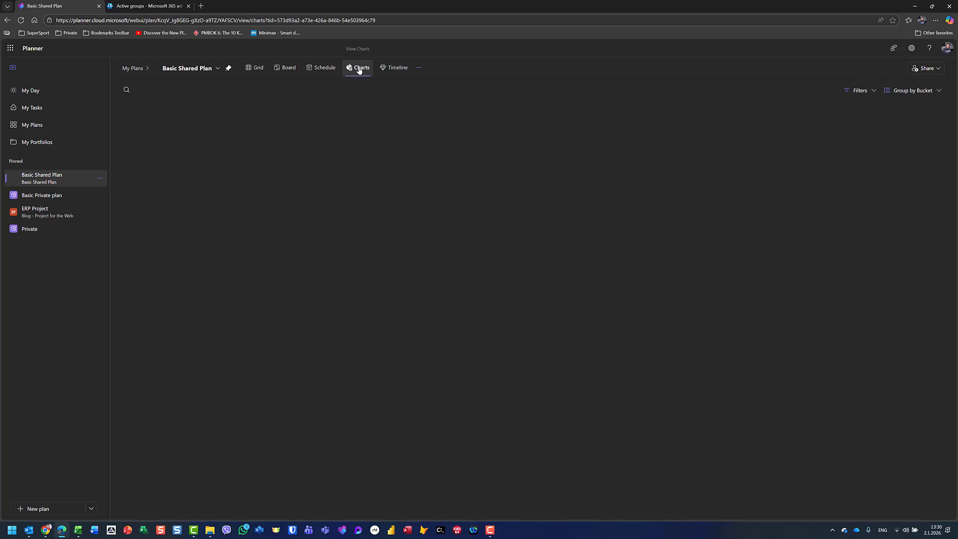
left_click(257, 71)
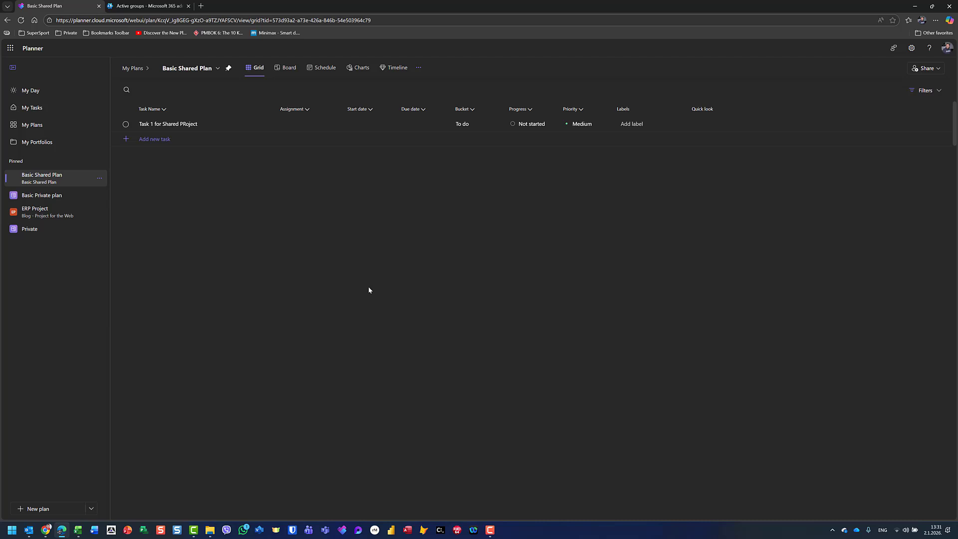
left_click(193, 128)
type("r")
key("Return")
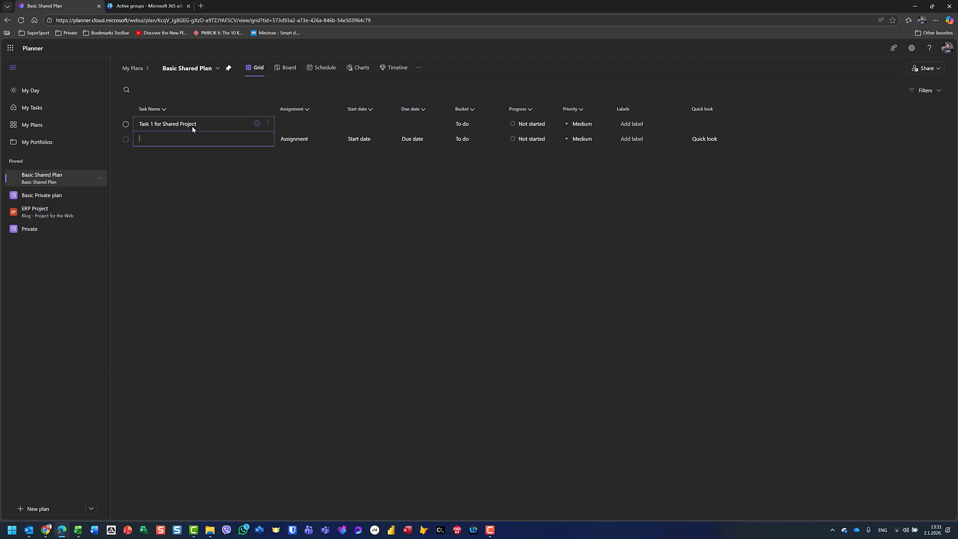
- Assign Task 1 for Shared Project to three group members
left_click(290, 68)
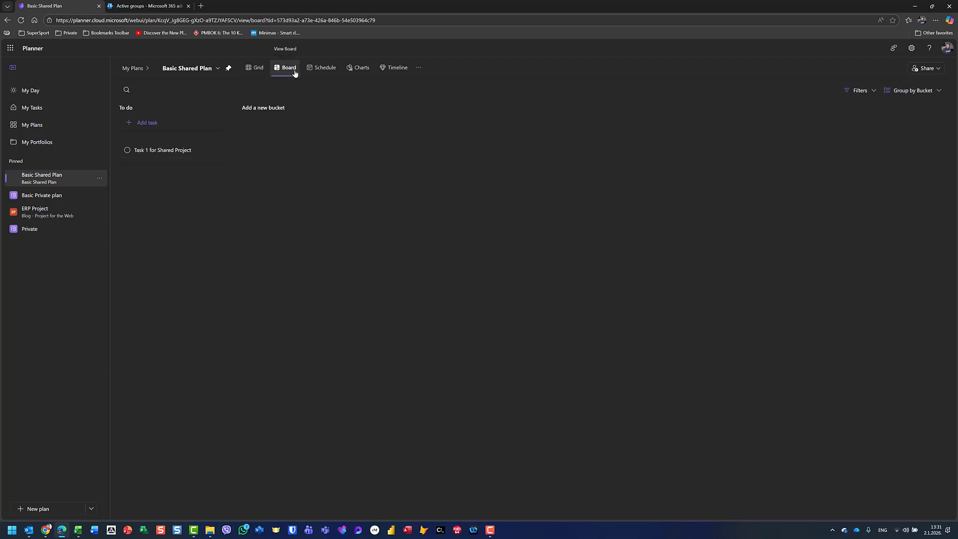
left_click(183, 153)
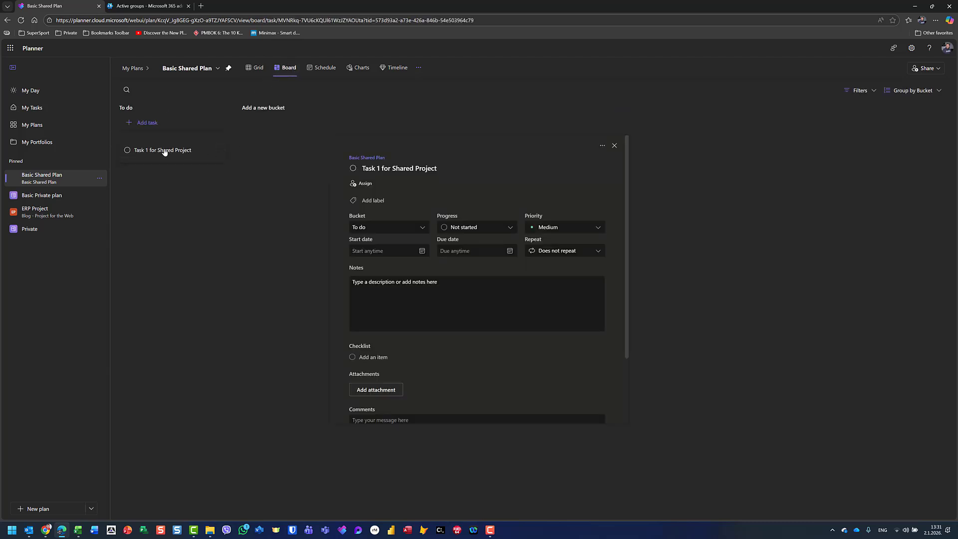
left_click(352, 185)
key("Escape")
left_click(363, 185)
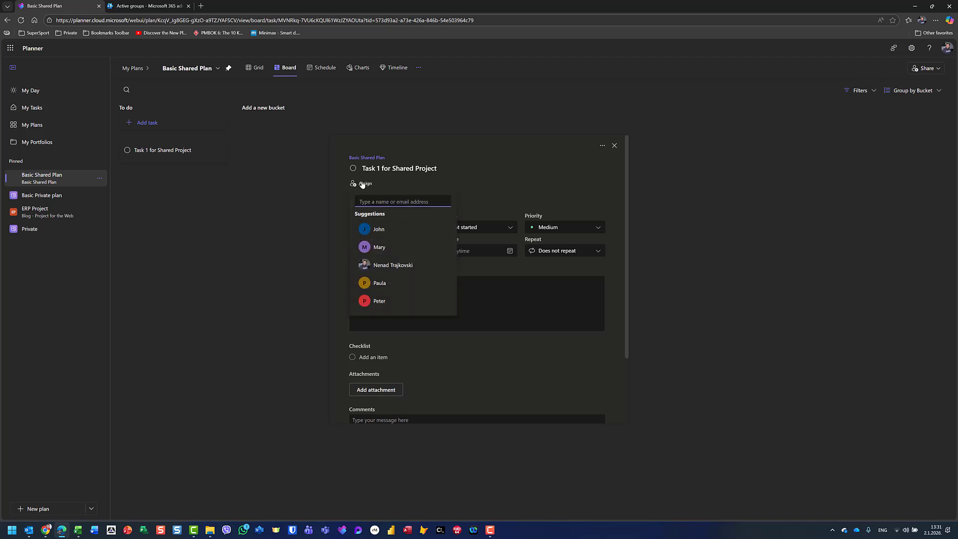
left_click(377, 232)
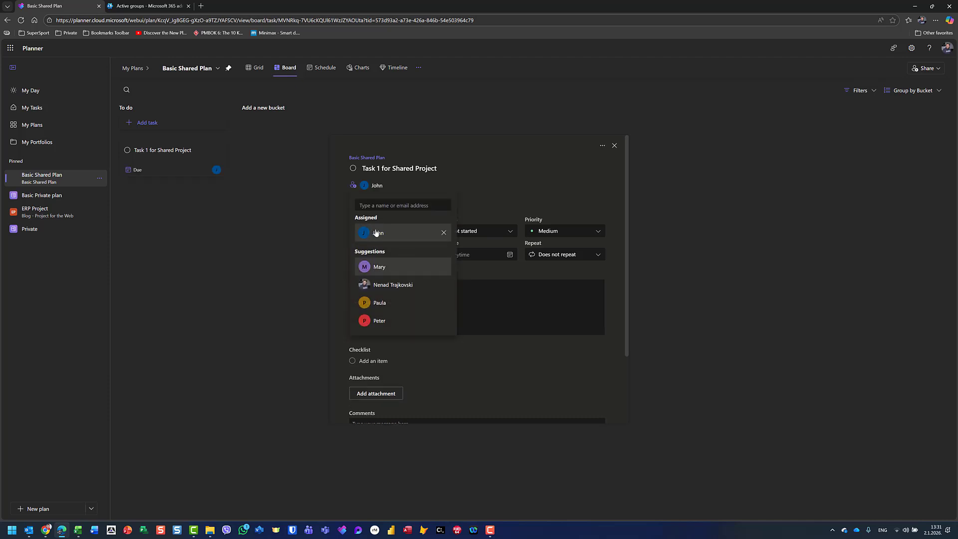
left_click(380, 265)
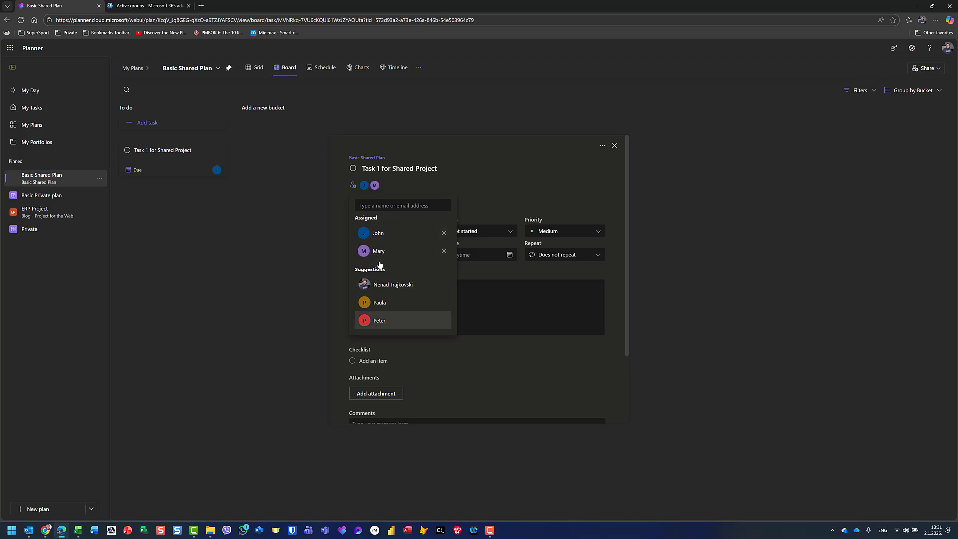
left_click(379, 303)
left_click(215, 303)
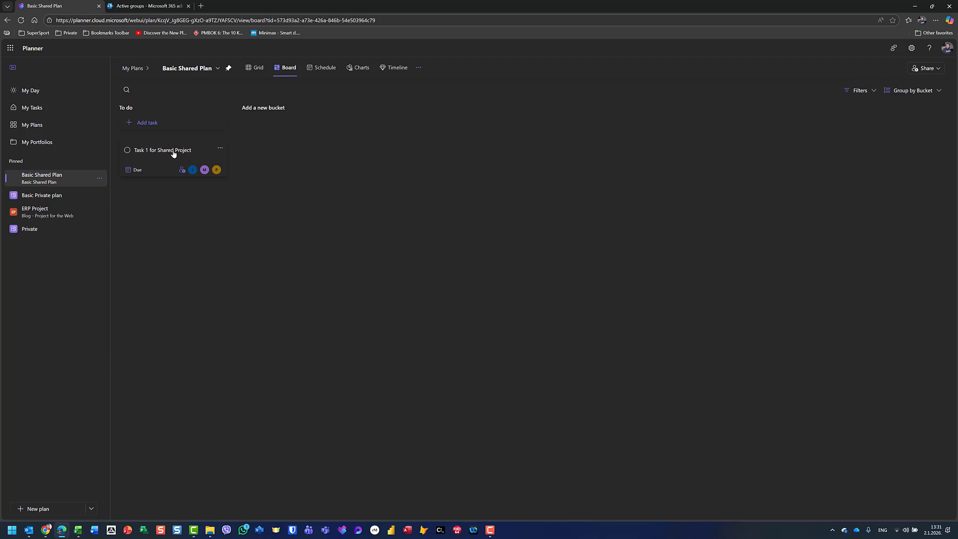
left_click(45, 533)
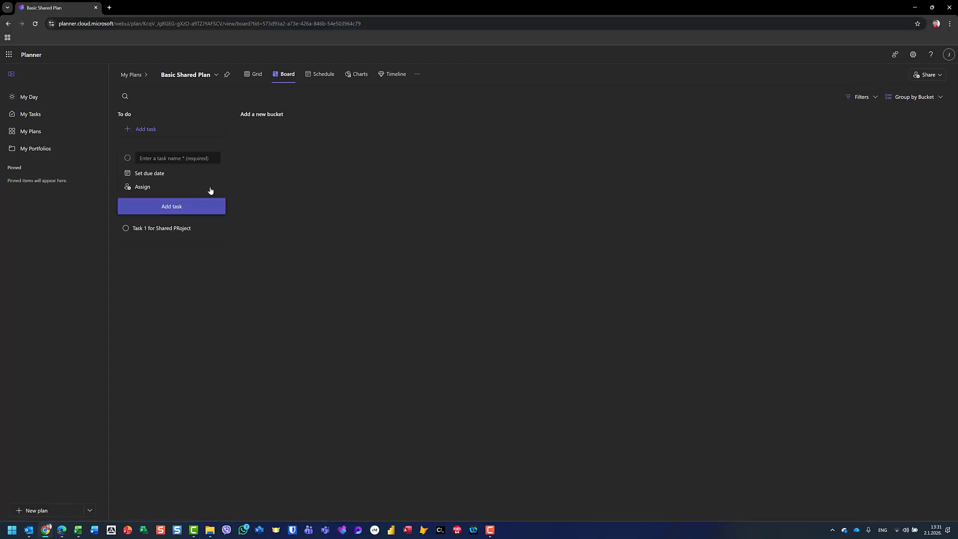
- Add a new To do task titled for a member and assign it to that member
key("F5")
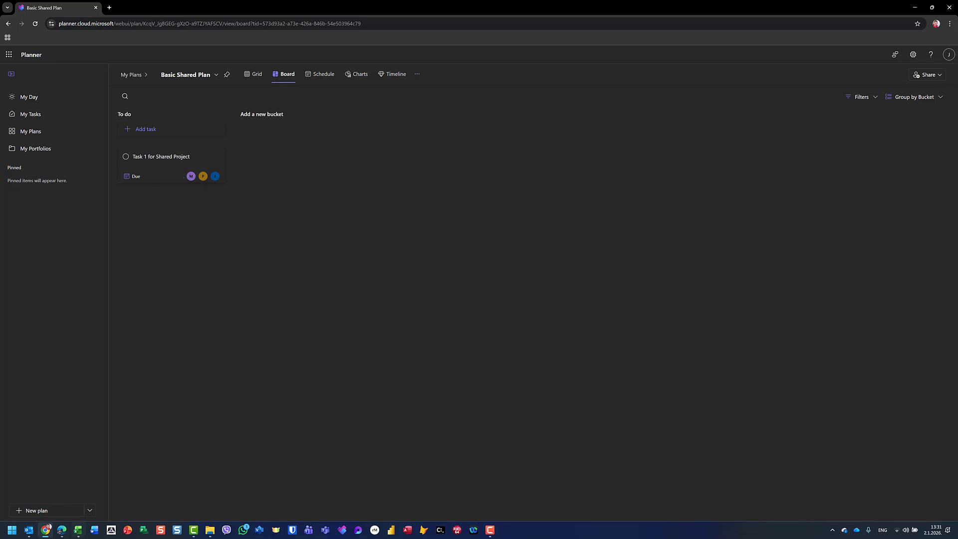
left_click(58, 533)
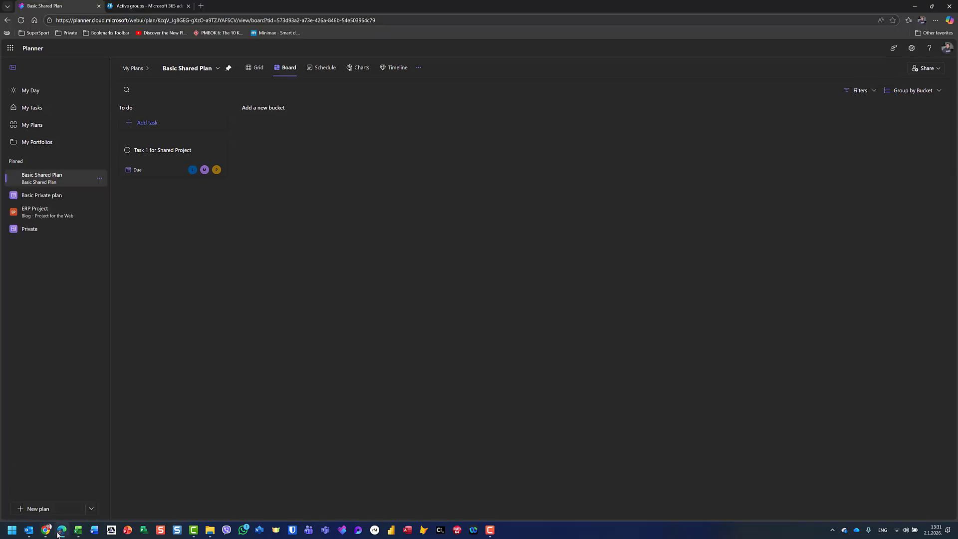
left_click(152, 123)
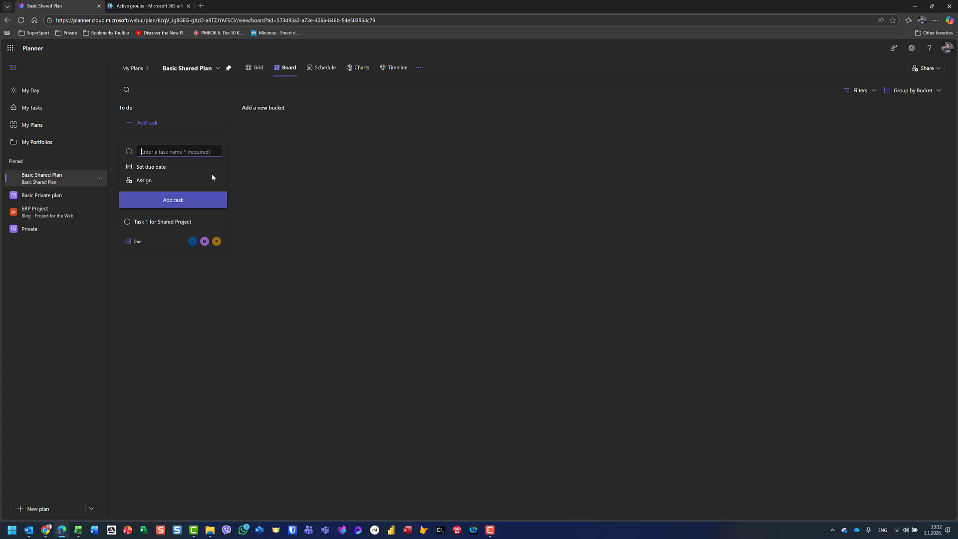
type("Task for Ellen")
left_click(137, 183)
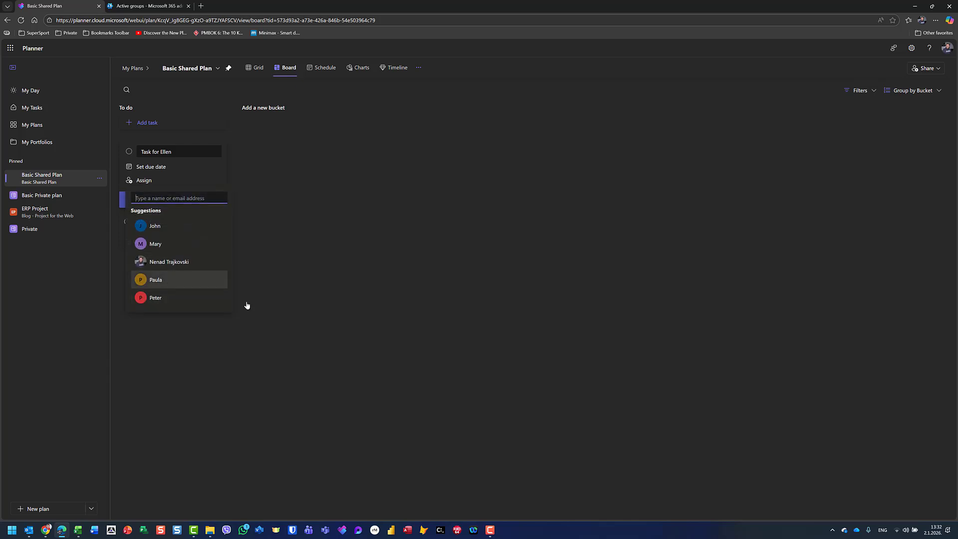
left_click(155, 280)
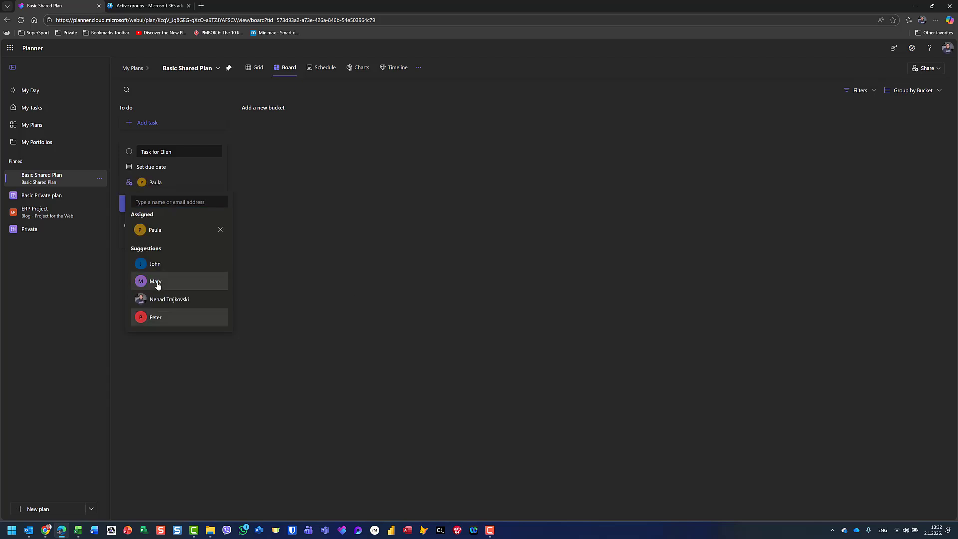
left_click(284, 282)
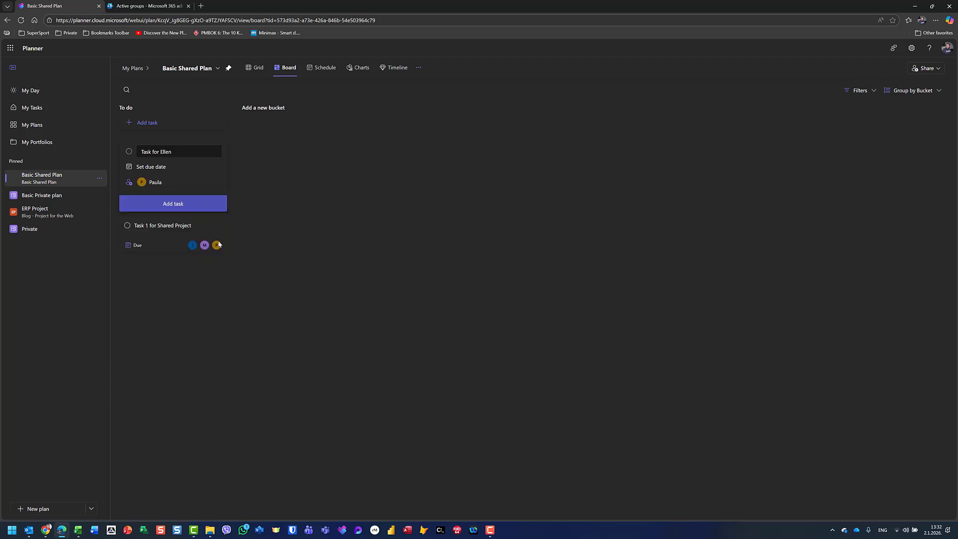
left_click(177, 203)
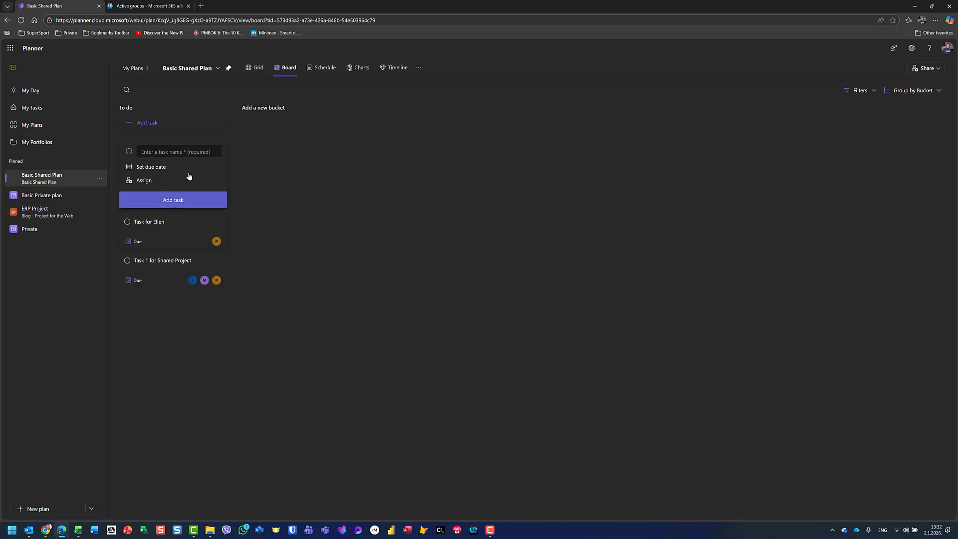
left_click(173, 222)
- Replace the person's name in the first task's title with its current assignee's name
left_click(153, 150)
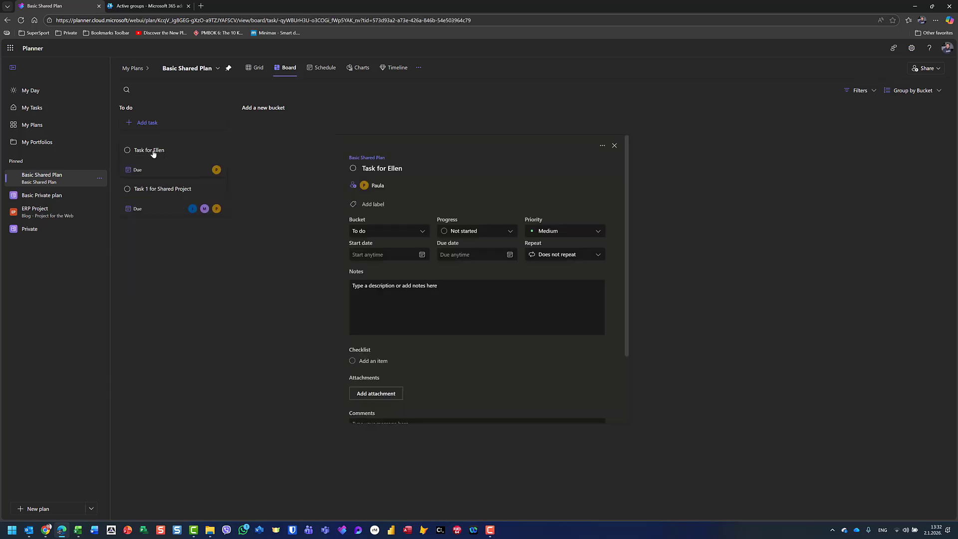
left_click(398, 168)
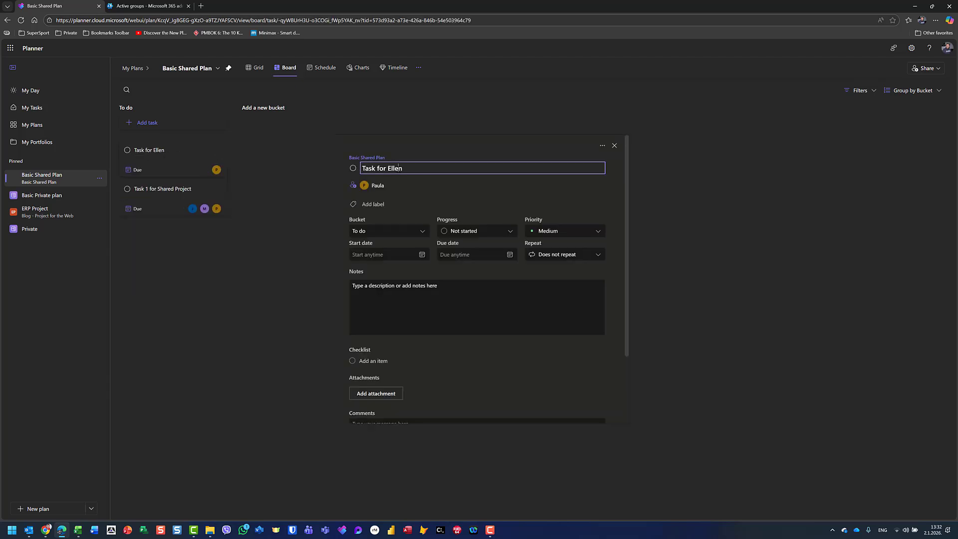
double_click(432, 167)
type("Paula")
left_click(503, 391)
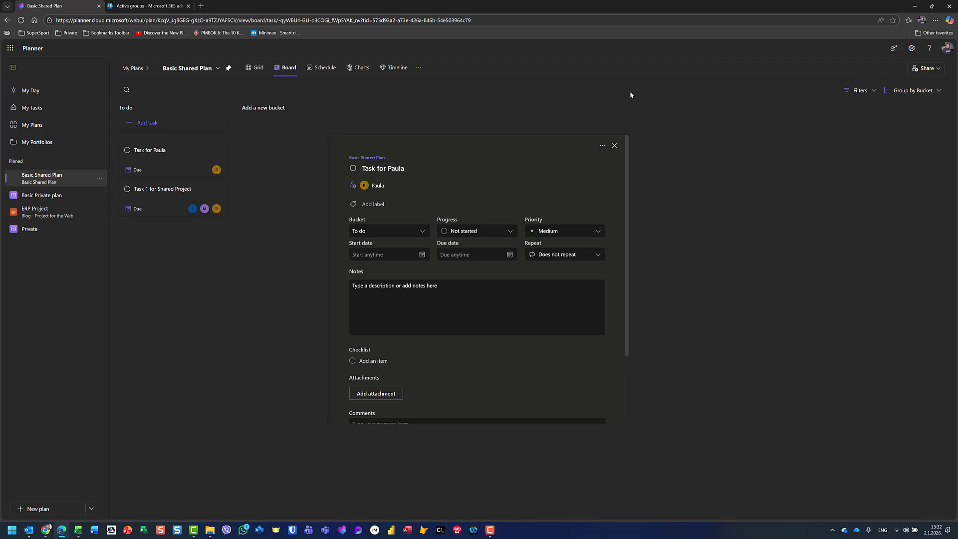
left_click(614, 146)
left_click(45, 530)
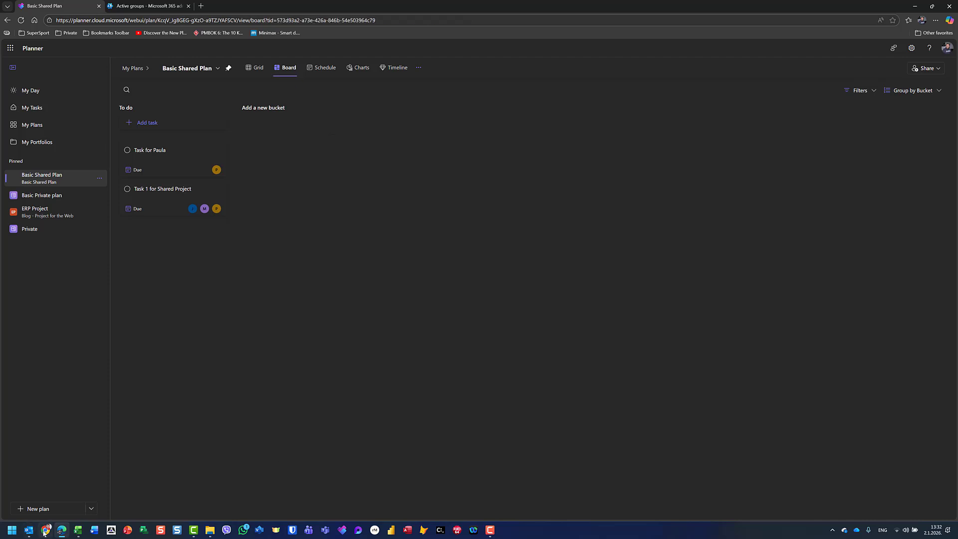
- Reload the board and set the renamed task's progress to In progress, then Completed
key("F5")
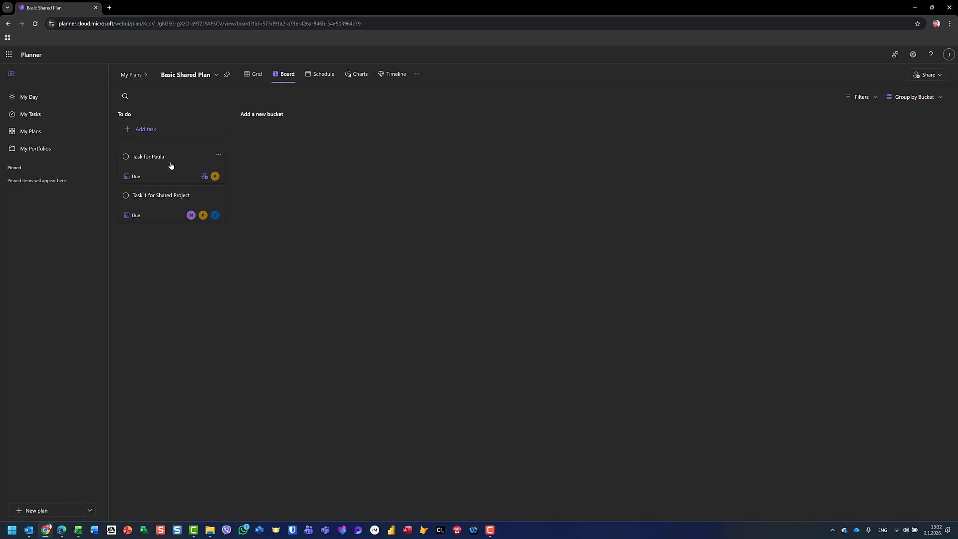
left_click(164, 159)
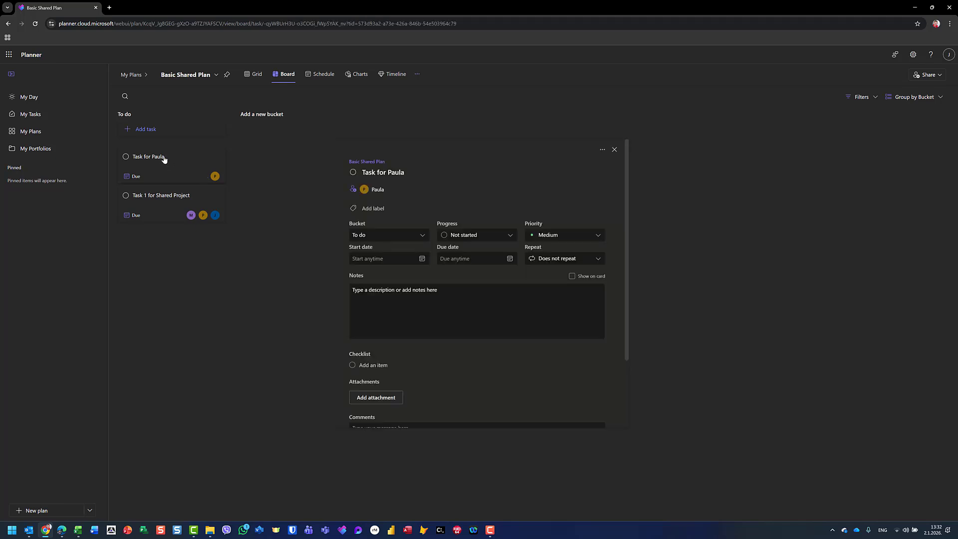
left_click(447, 235)
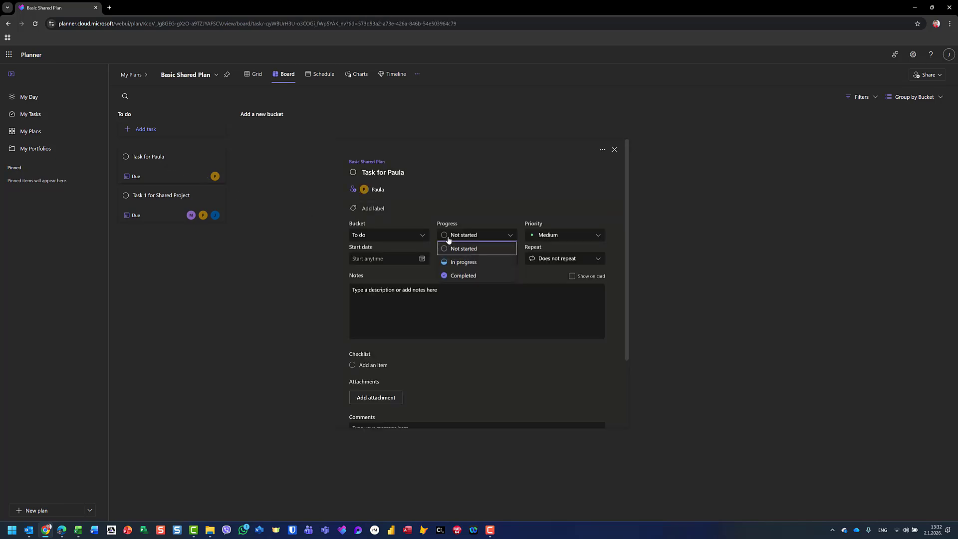
left_click(460, 260)
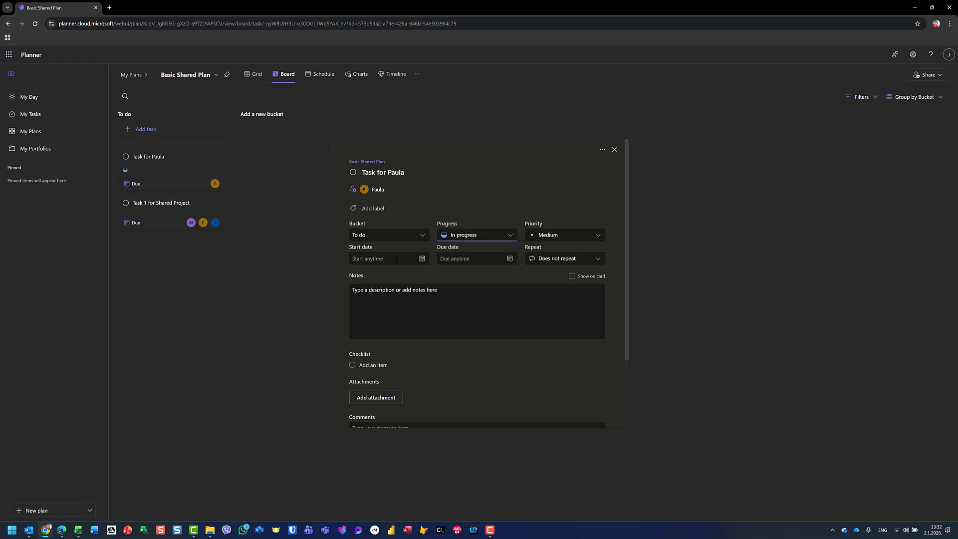
left_click(464, 240)
left_click(100, 367)
left_click(209, 361)
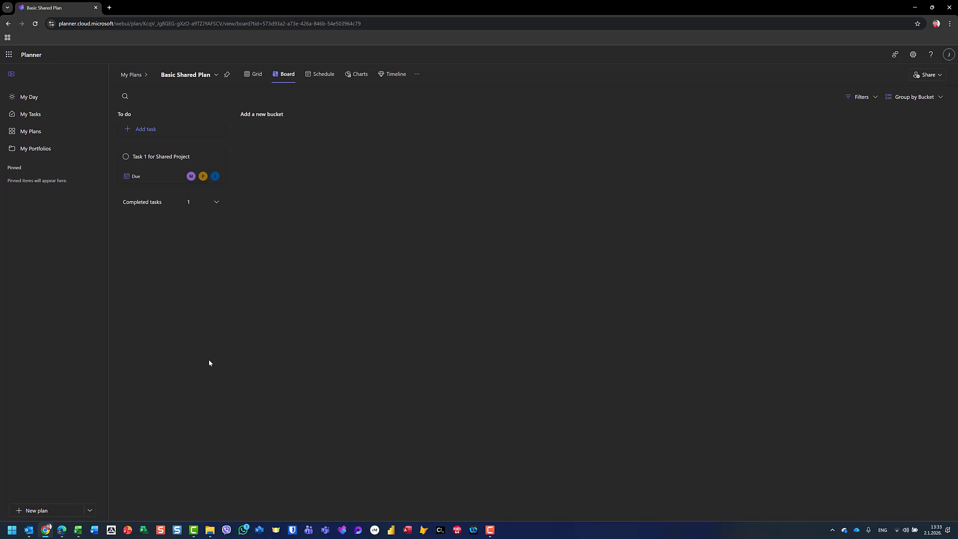
- Expand Completed tasks and open the completed task to check who finished it
left_click(217, 202)
left_click(158, 223)
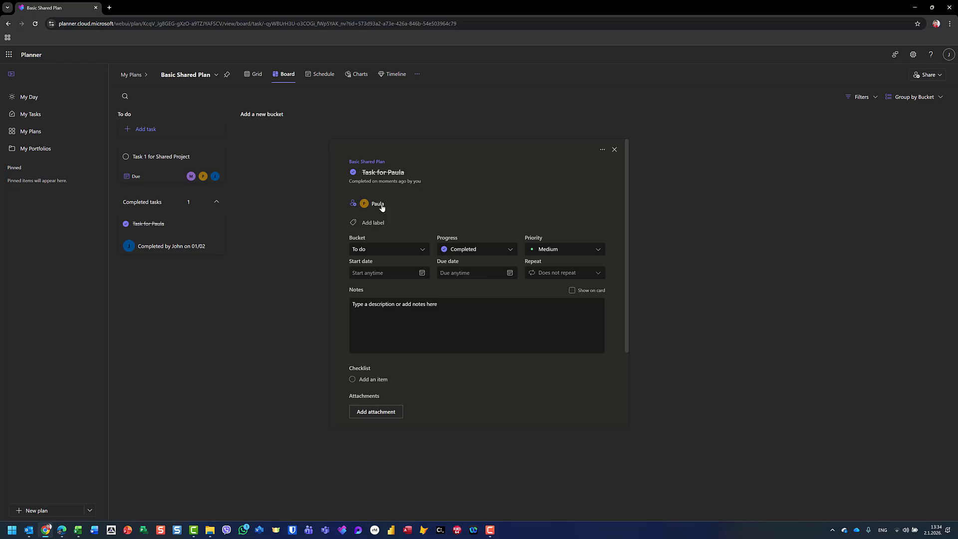
key("alt+Tab")
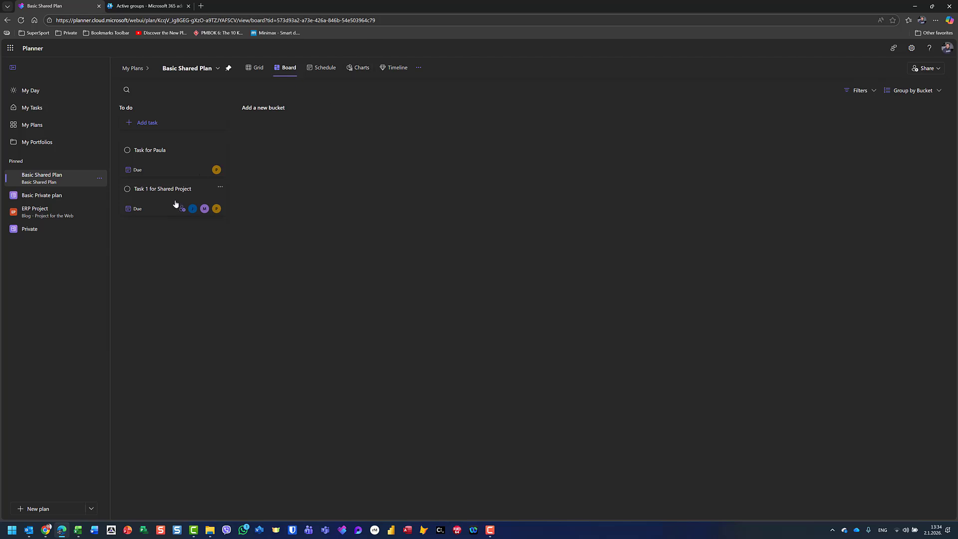
- In the other account's window, close the completed task and title a new To do task after a team member
left_click(45, 532)
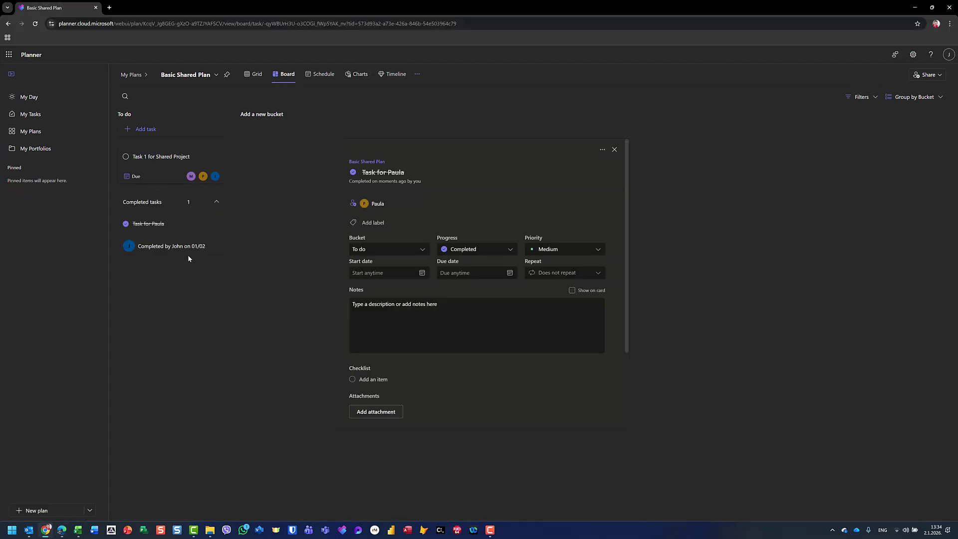
left_click(146, 129)
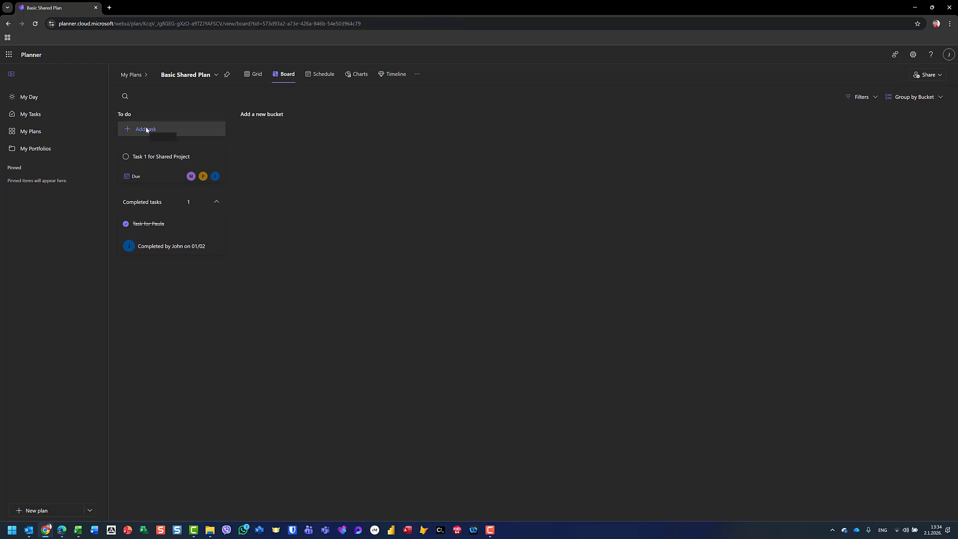
left_click(147, 129)
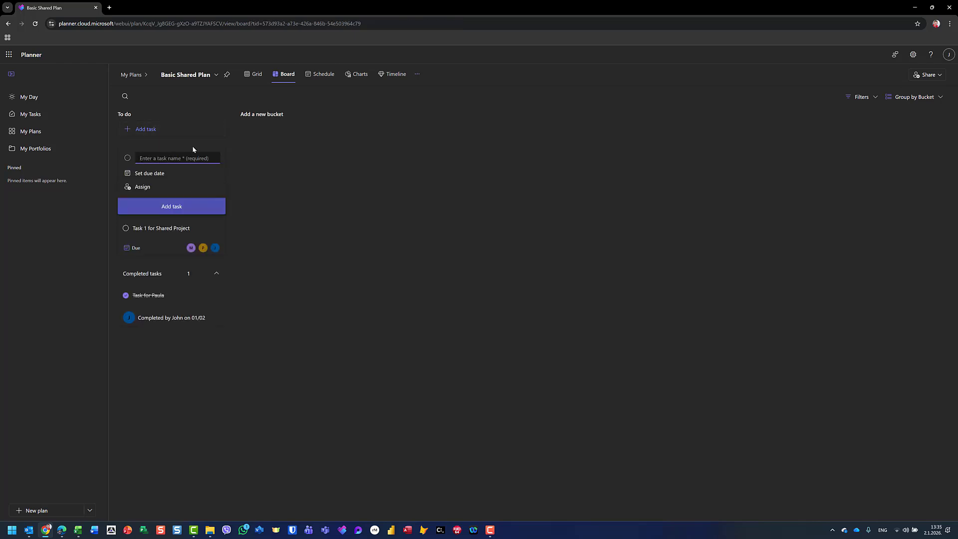
type("Nenad's Task")
key("Left")
key("BackSpace")
type("T")
- Assign the new task to one team member and add it to To do
left_click(142, 187)
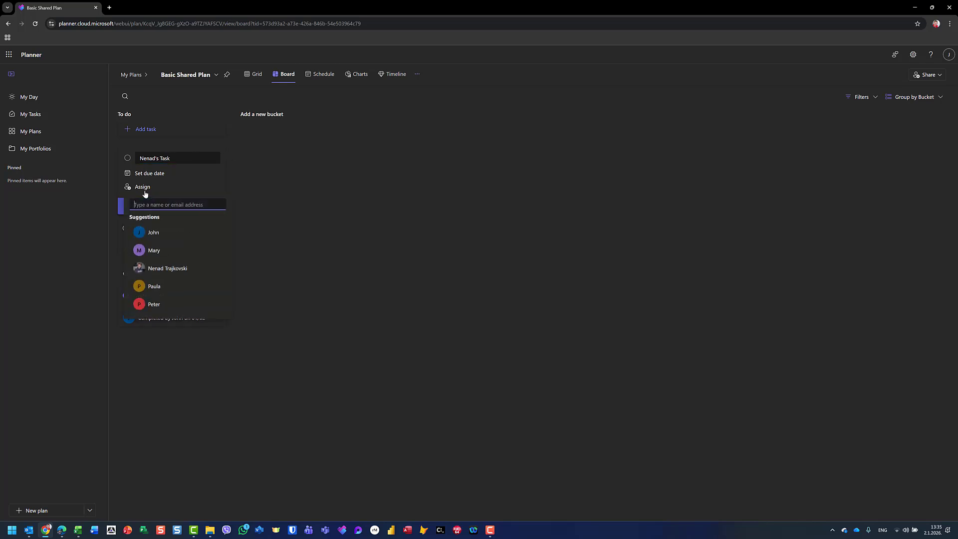
left_click(169, 268)
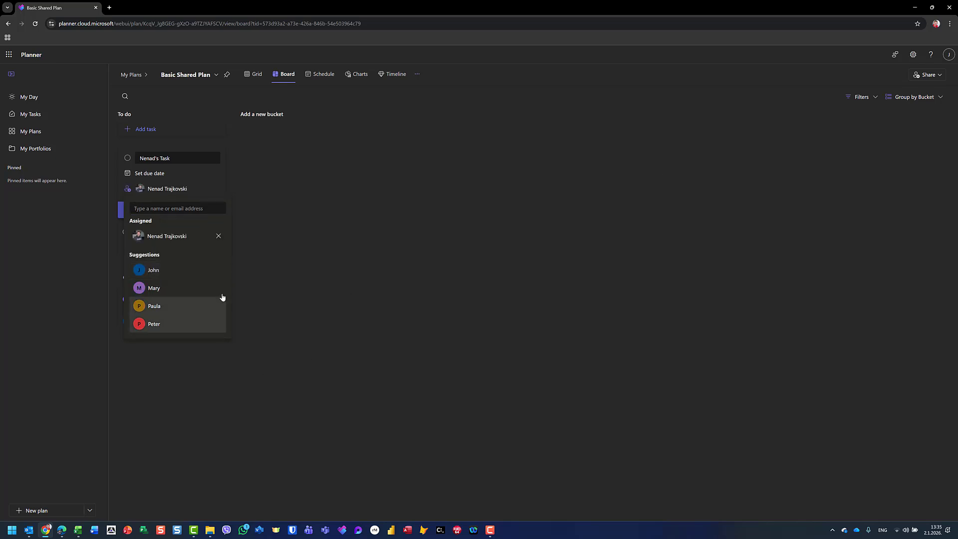
left_click(266, 267)
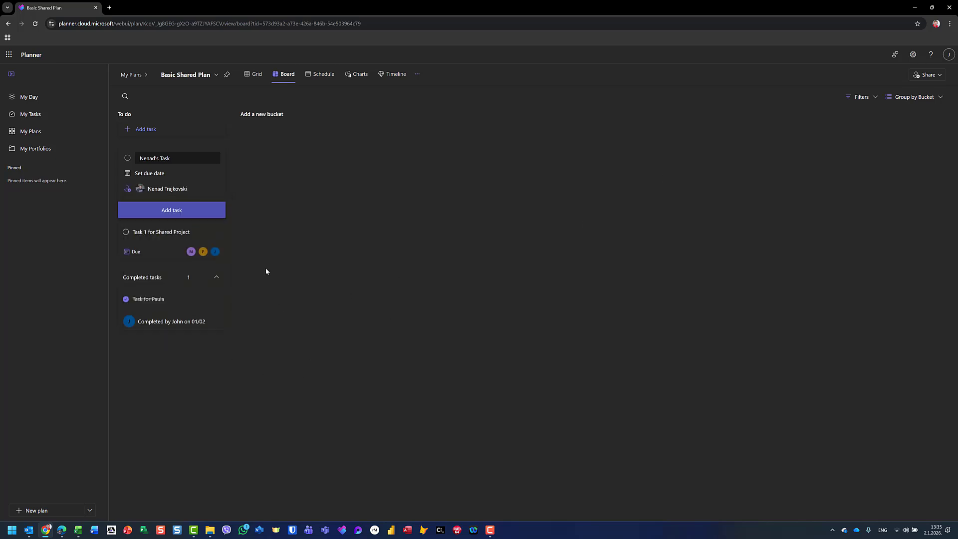
left_click(194, 215)
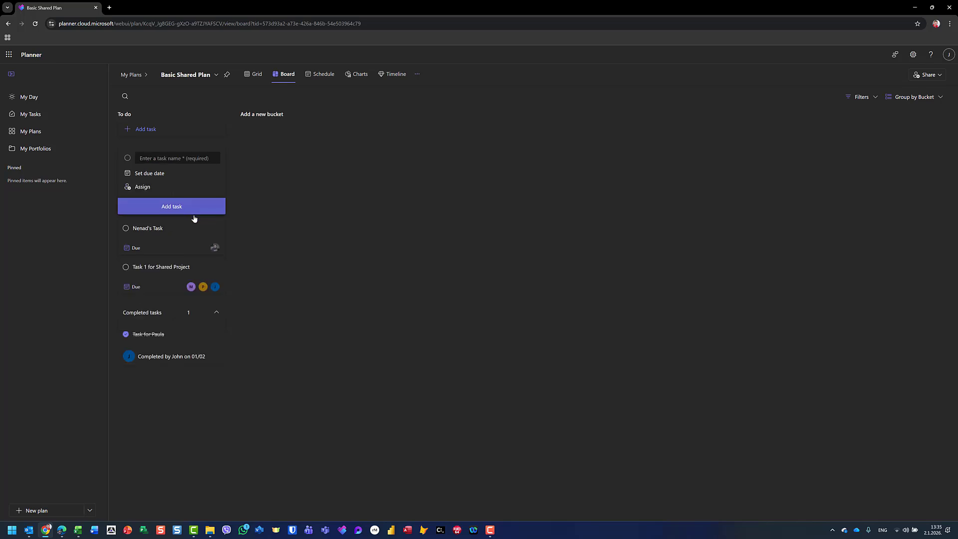
- Add a second team member as an assignee on the new task
left_click(201, 250)
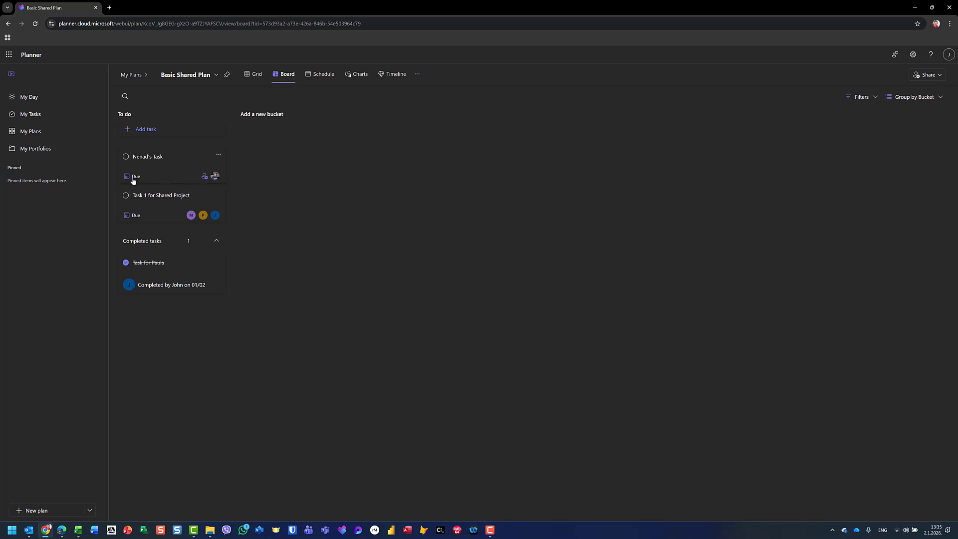
left_click(204, 178)
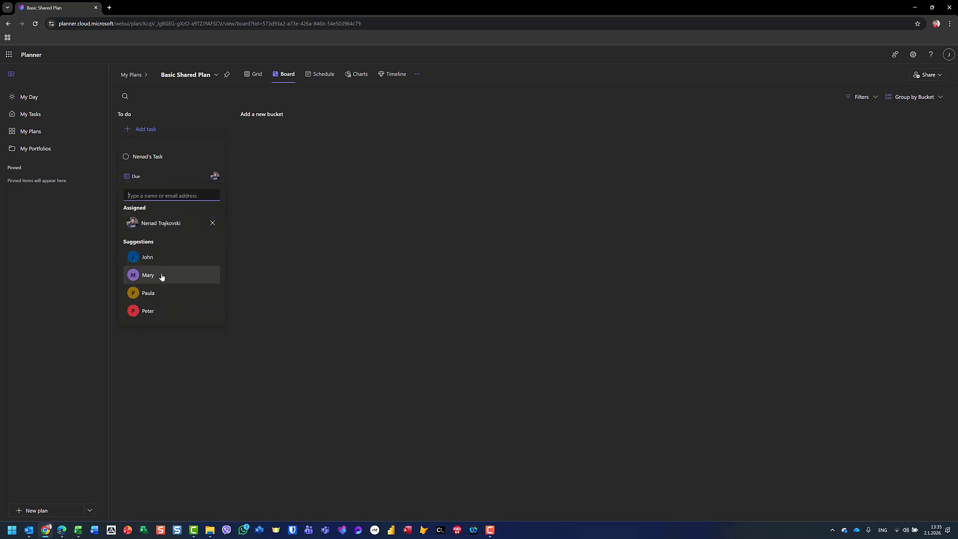
left_click(154, 312)
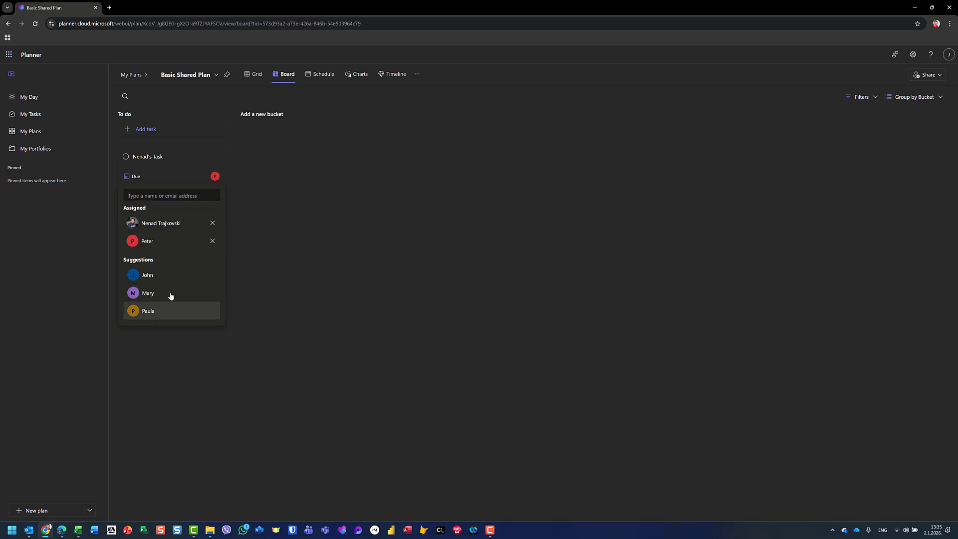
left_click(451, 214)
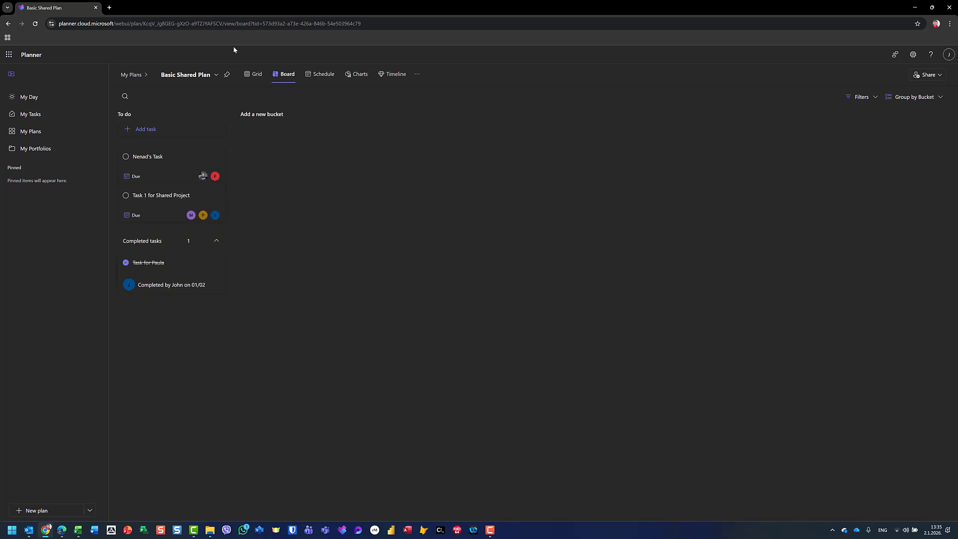
key("alt+Tab")
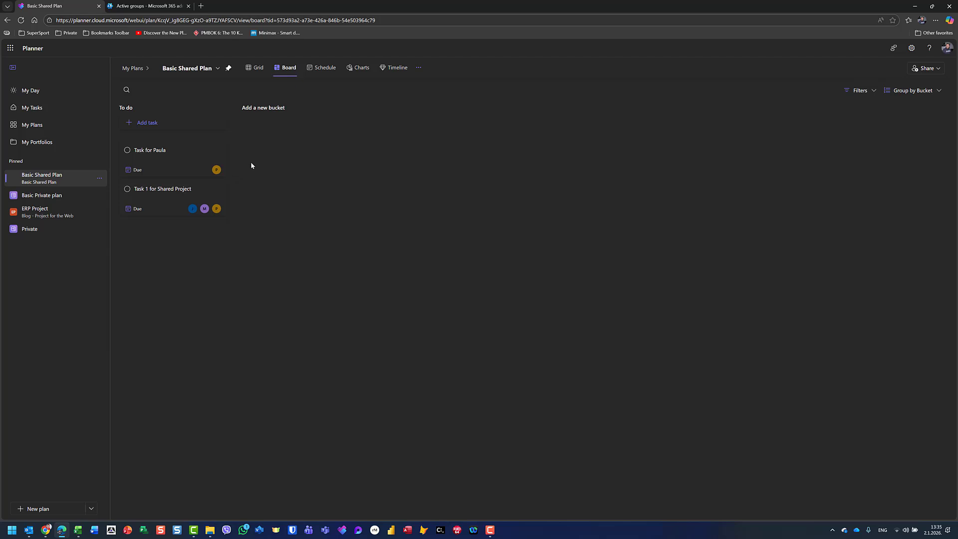
- Reload Basic Shared Plan, view it as a Grid, then open the Basic Private plan
key("F5")
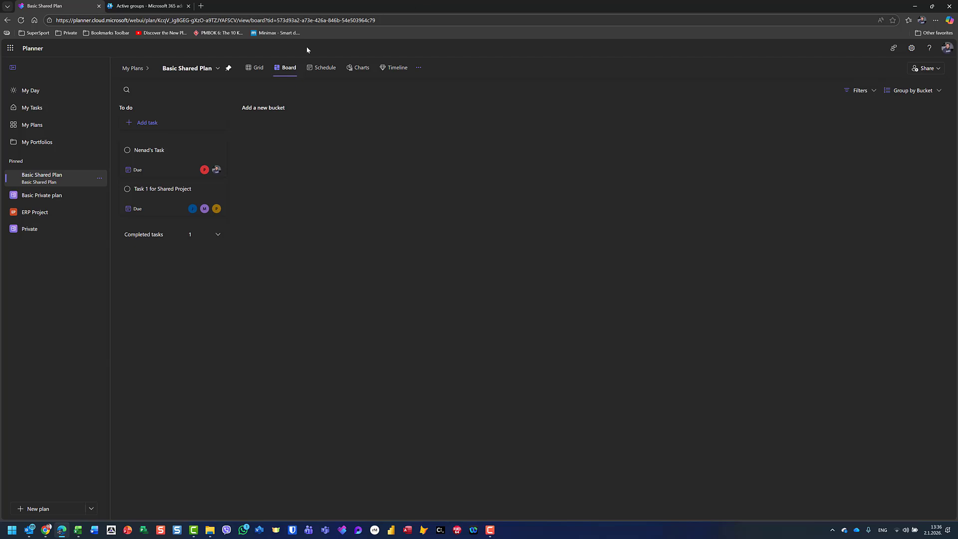
left_click(252, 71)
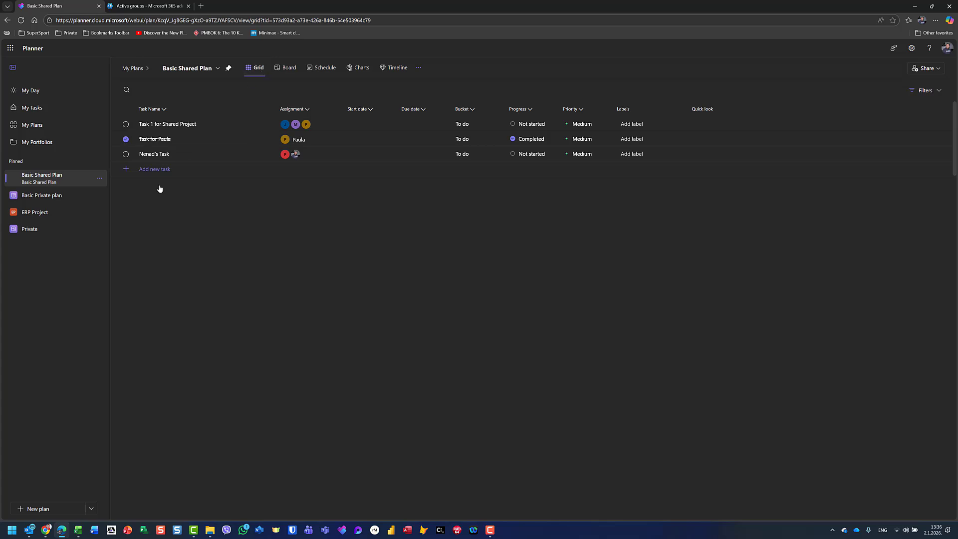
left_click(42, 195)
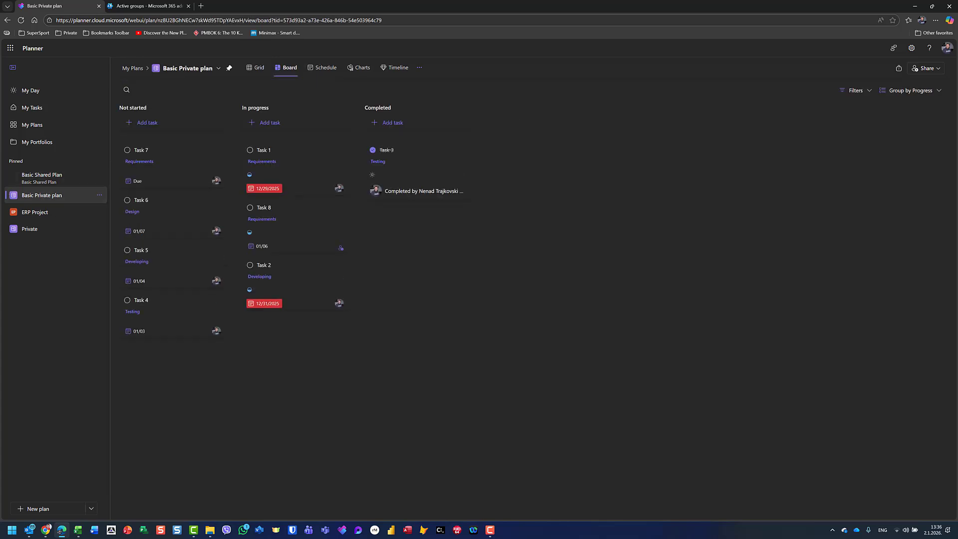
- Look at Task 7's attachment options, then go back to Basic Shared Plan
left_click(147, 156)
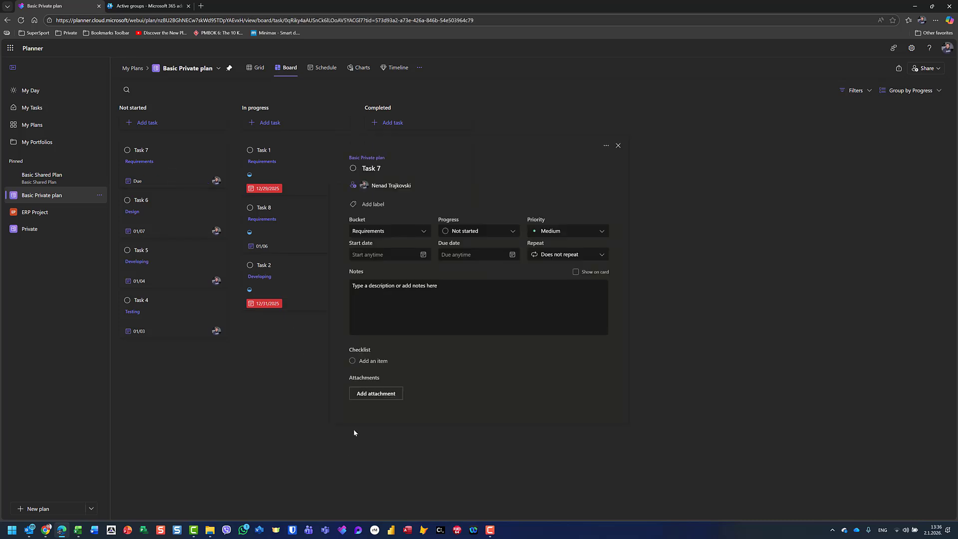
left_click(373, 391)
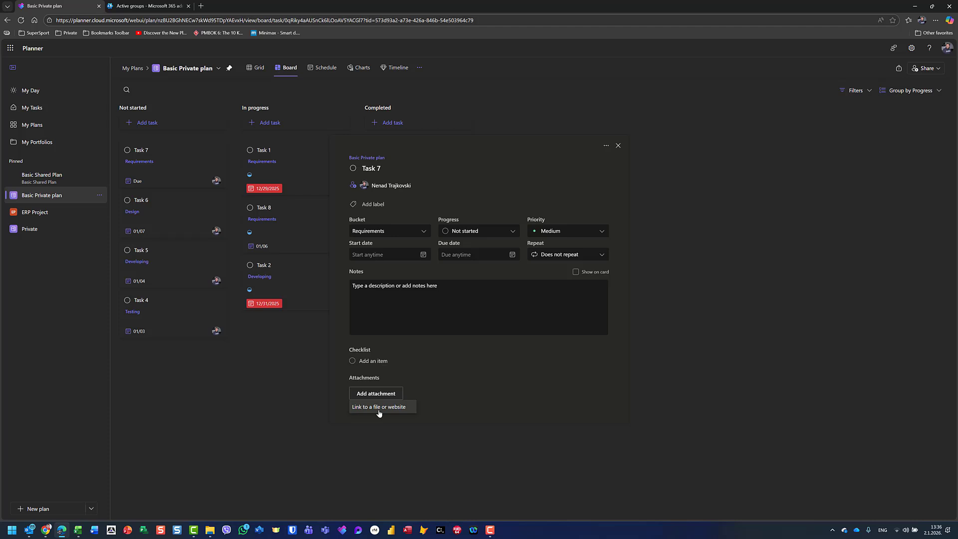
left_click(42, 175)
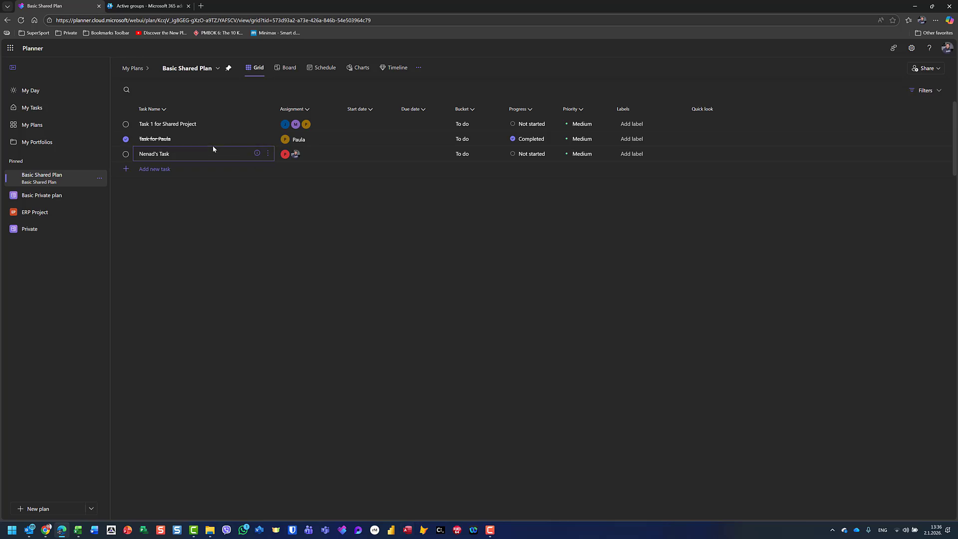
- Try attaching a file to the third task from the group's Documents, find it empty, and cancel
left_click(257, 152)
left_click(381, 394)
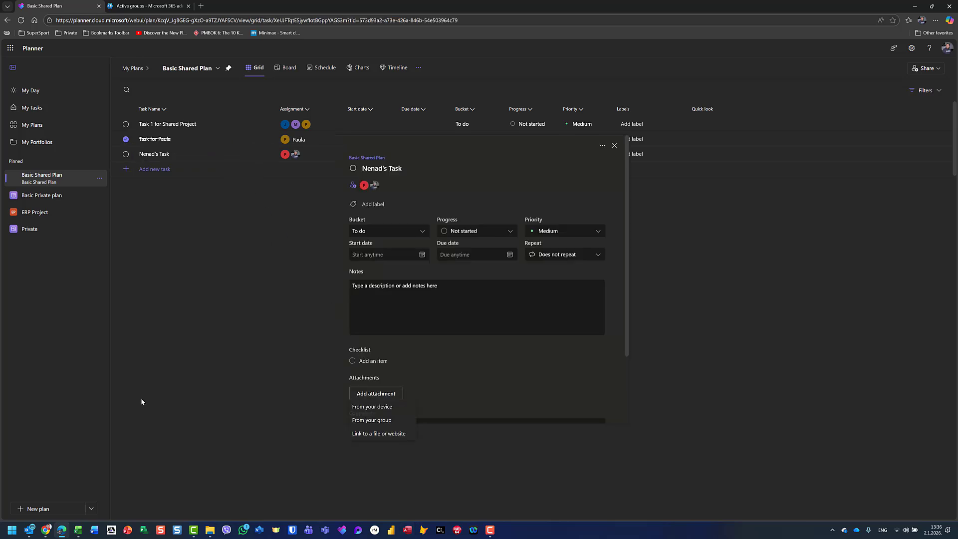
left_click(379, 422)
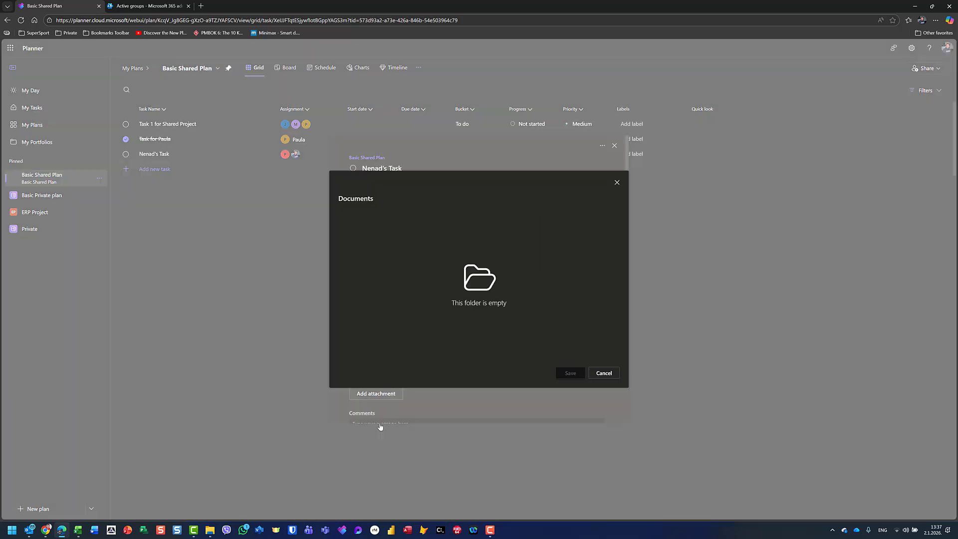
left_click(603, 373)
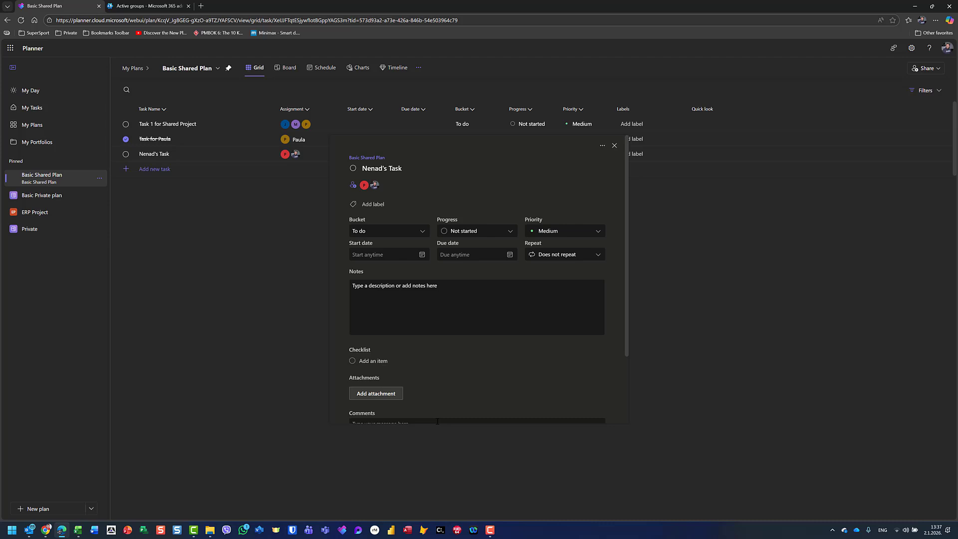
left_click(383, 392)
- Attach ACP-2024.pdf from My Documents > CERTIFIKATI on this computer to the task
left_click(391, 407)
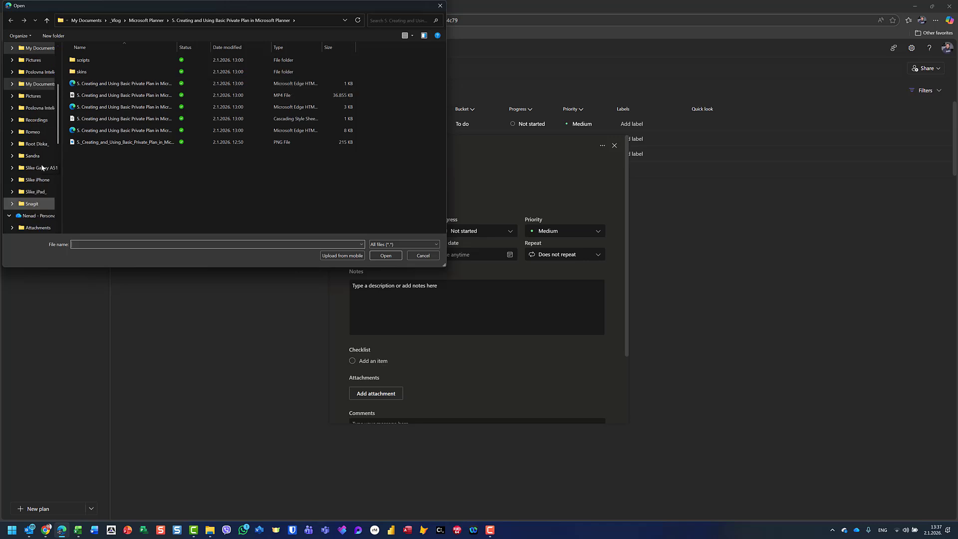
scroll(45, 98, "up", 4)
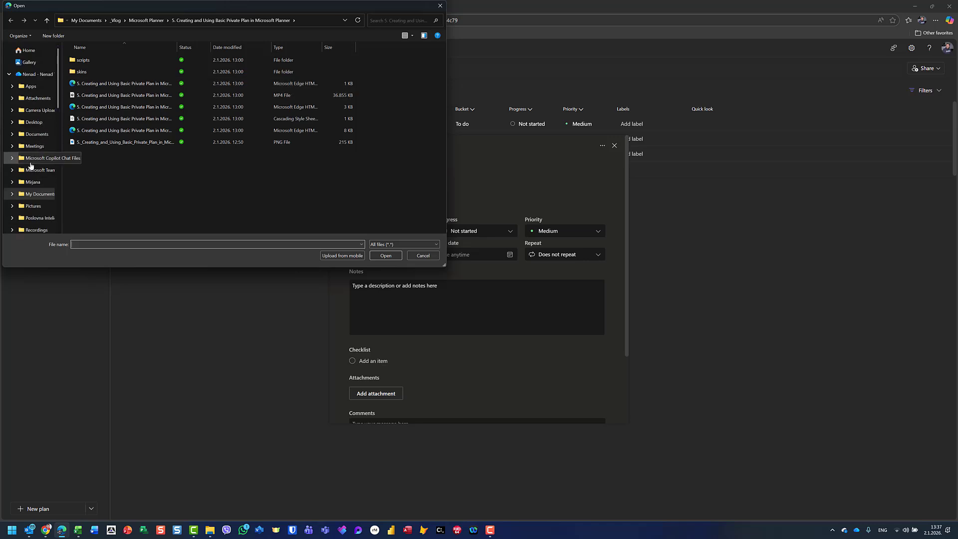
left_click(28, 193)
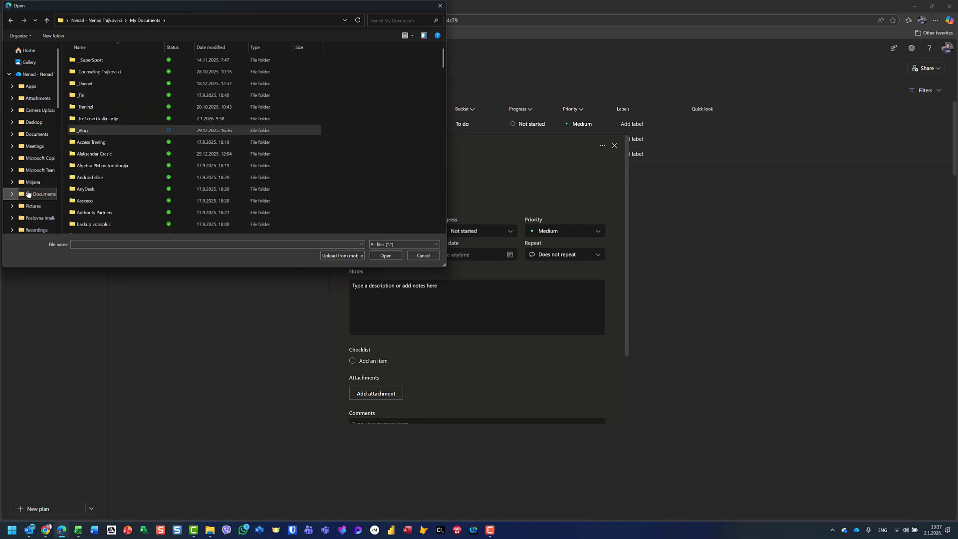
scroll(99, 182, "down", 3)
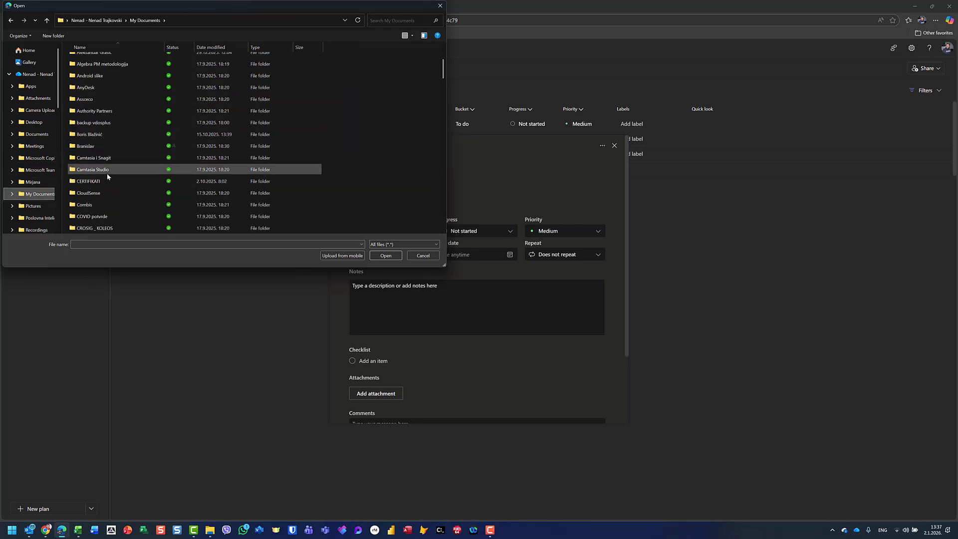
scroll(106, 172, "down", 1)
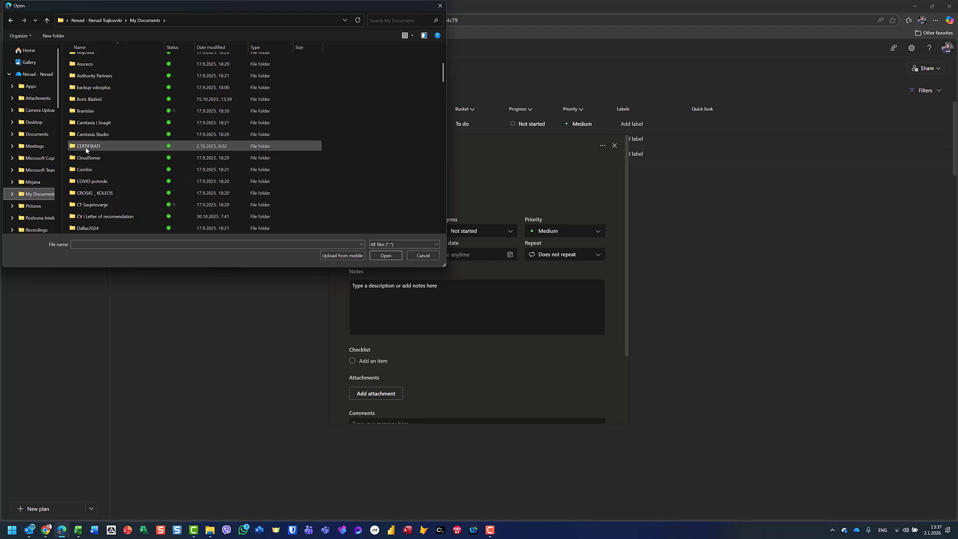
left_click(86, 146)
double_click(86, 147)
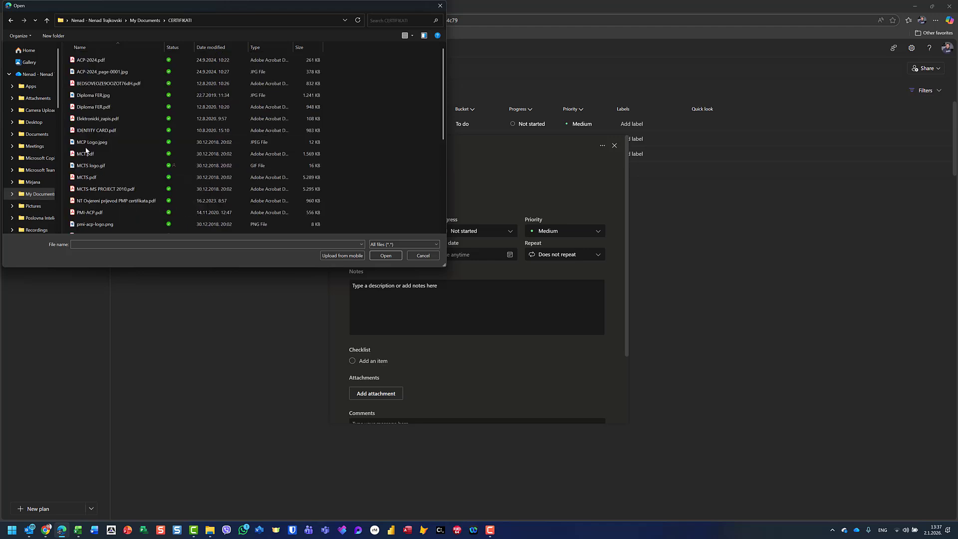
left_click(101, 62)
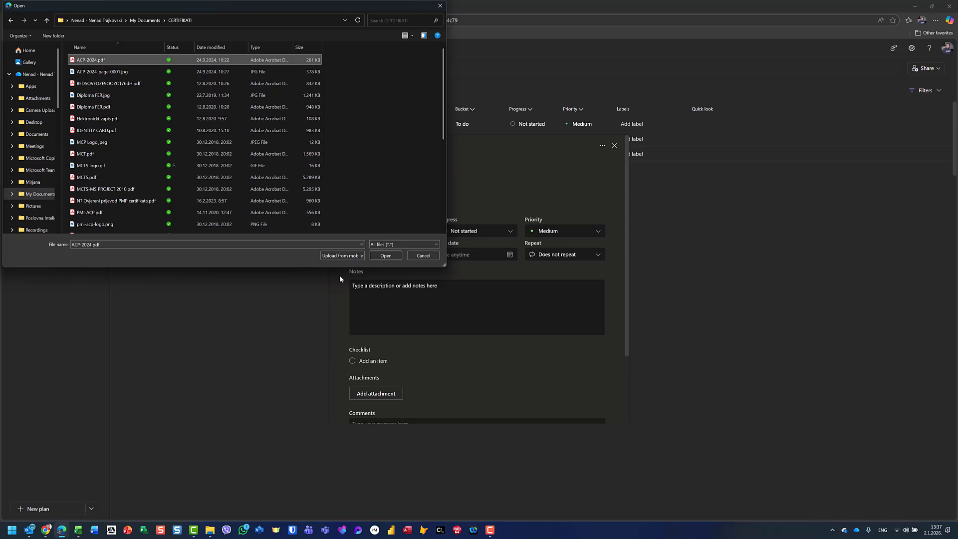
left_click(386, 256)
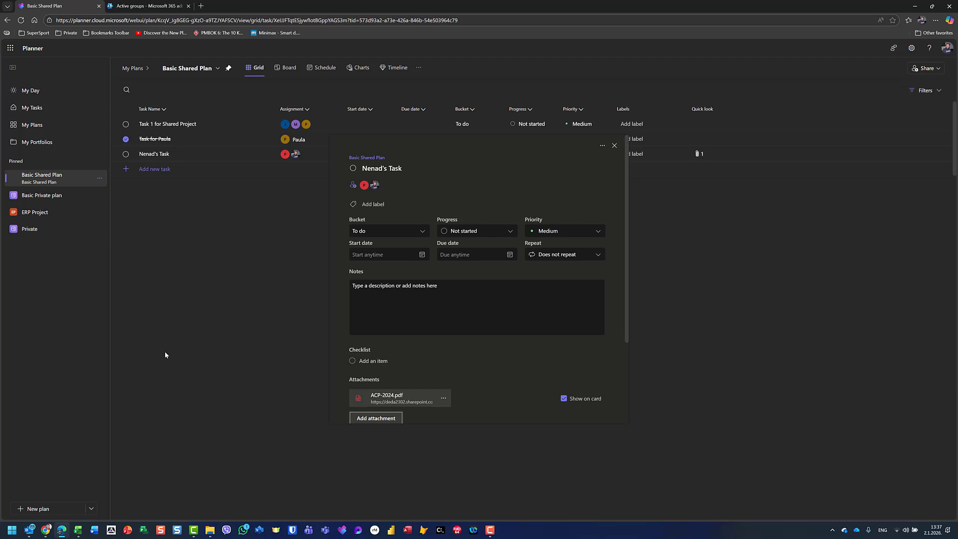
left_click(395, 403)
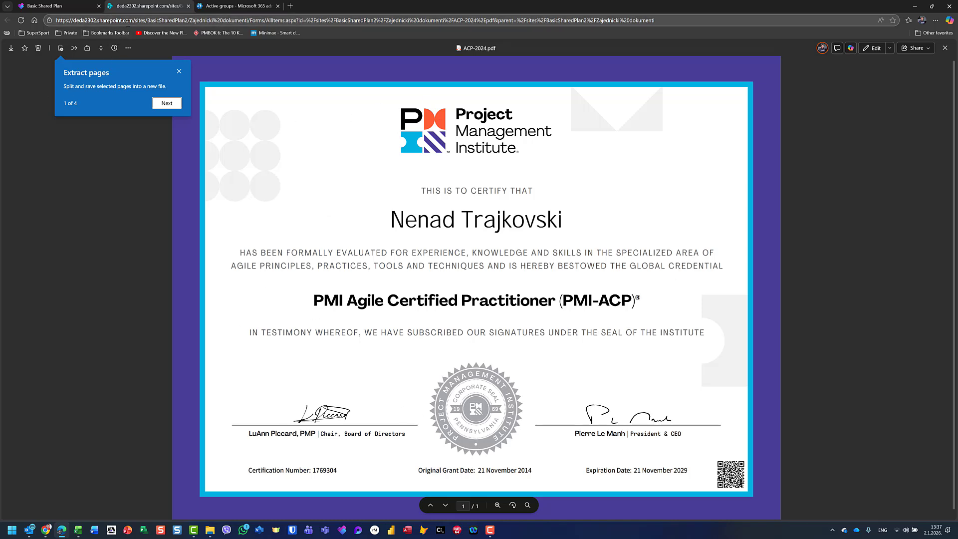
left_click(188, 7)
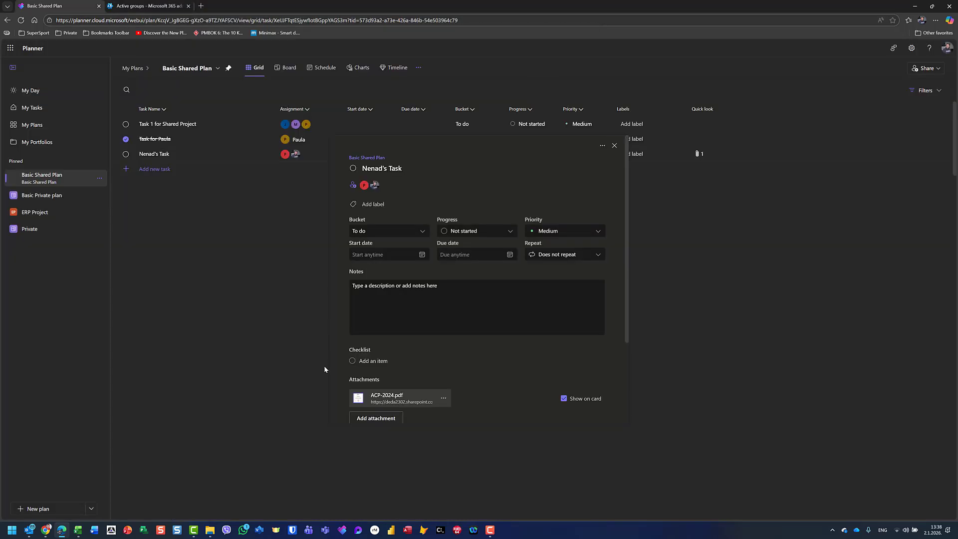
- Open the Edit dialog for the ACP-2024.pdf attachment, cancel unchanged, and close the task details
scroll(401, 399, "down", 1)
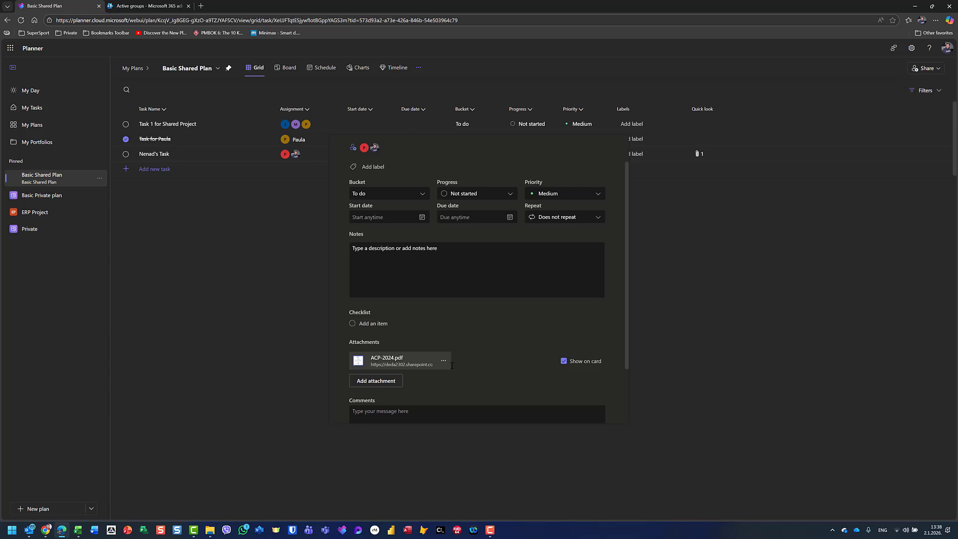
left_click(375, 384)
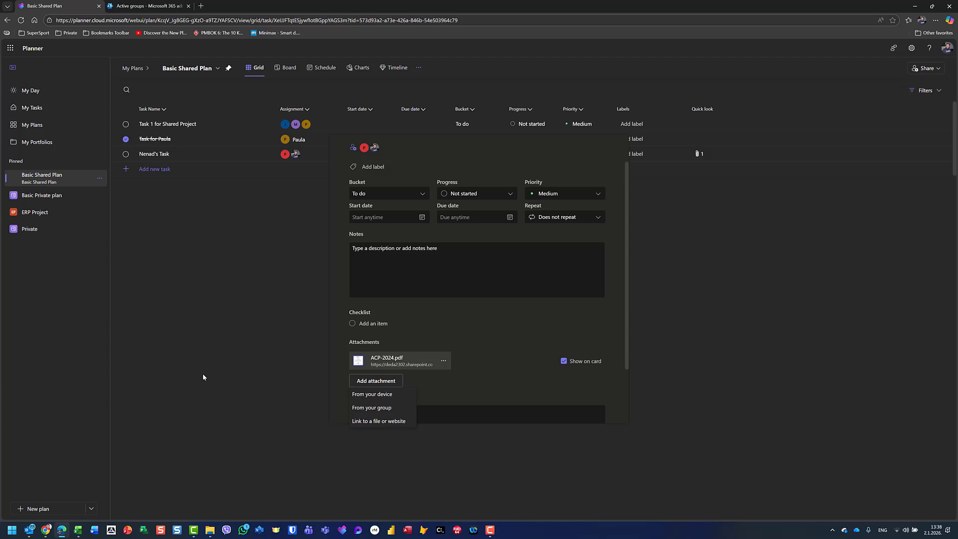
left_click(443, 362)
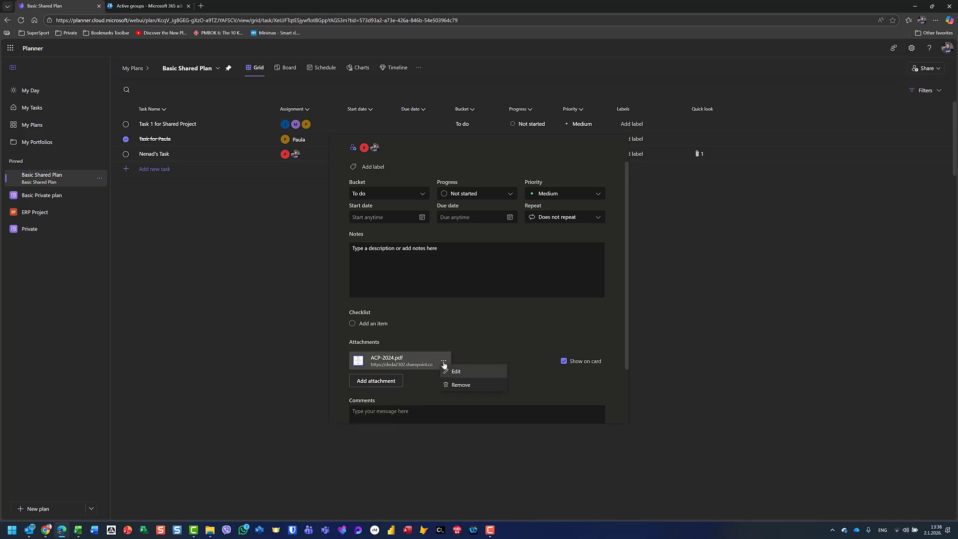
left_click(452, 371)
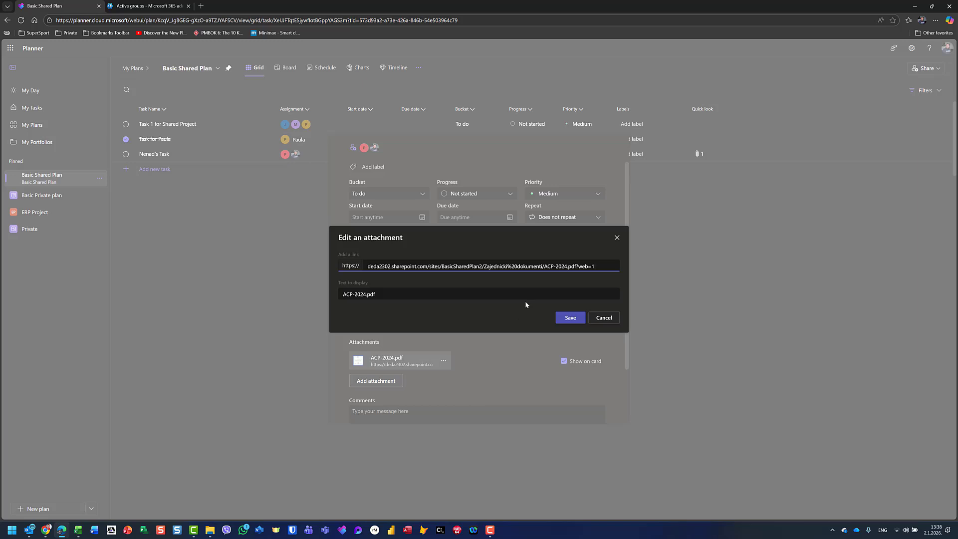
left_click(600, 316)
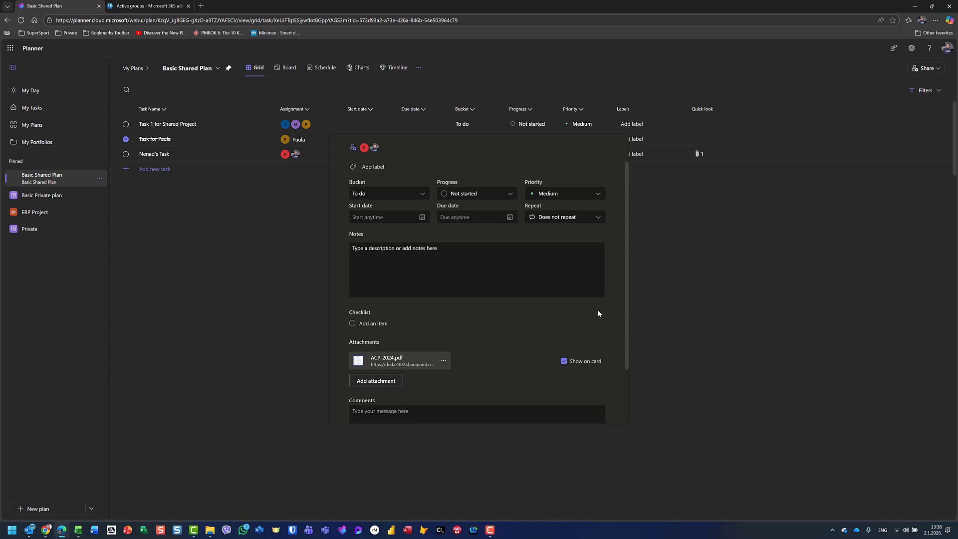
left_click(751, 383)
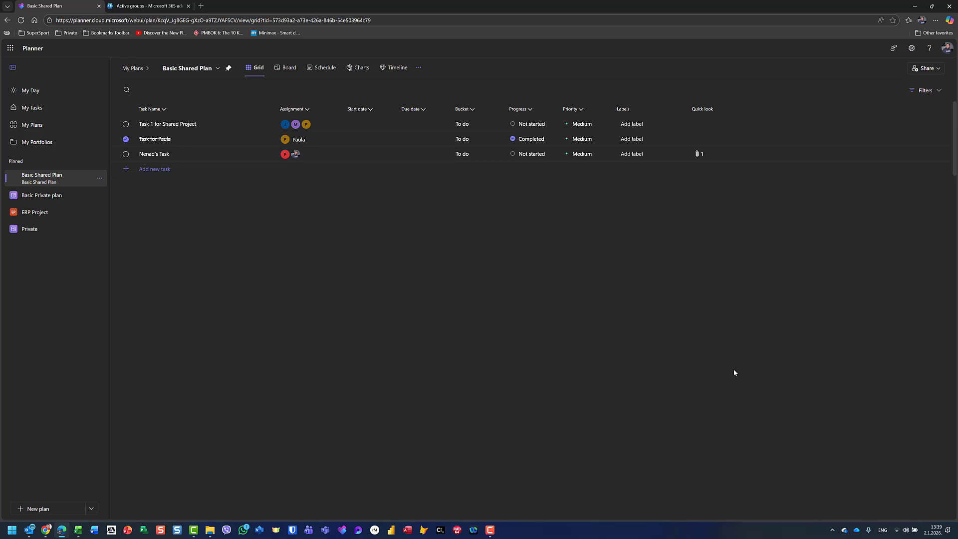
- Delete Basic Shared Plan and its Microsoft 365 group from the Group settings, ticking the confirmation
left_click(182, 70)
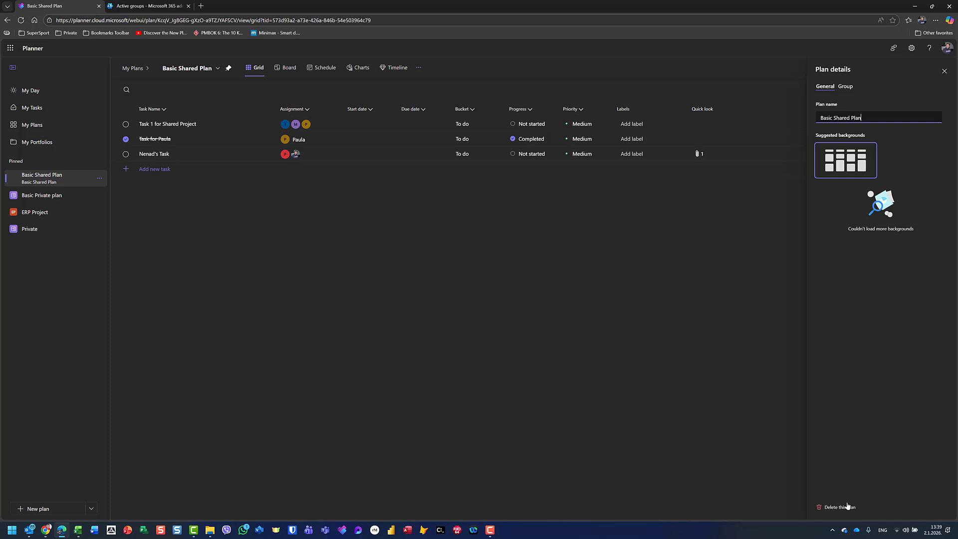
left_click(846, 88)
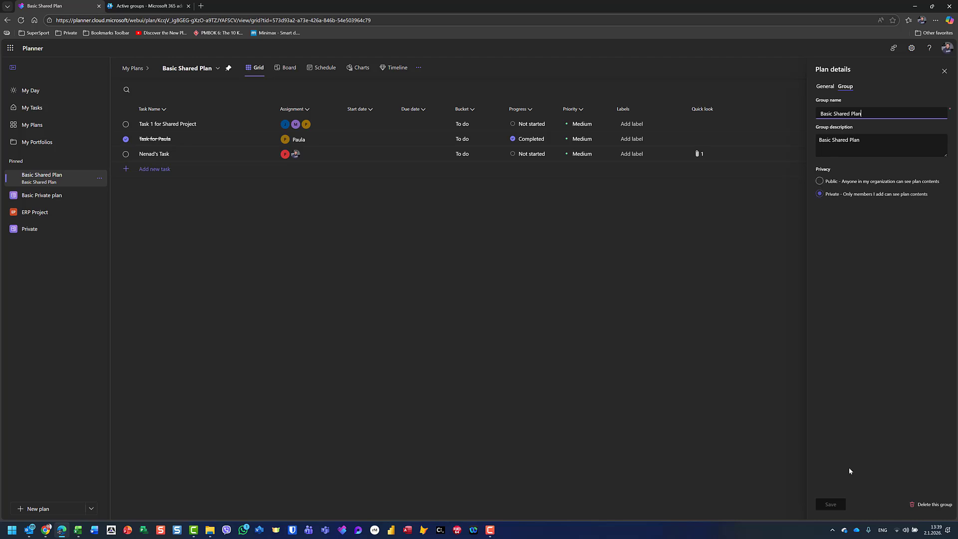
left_click(951, 504)
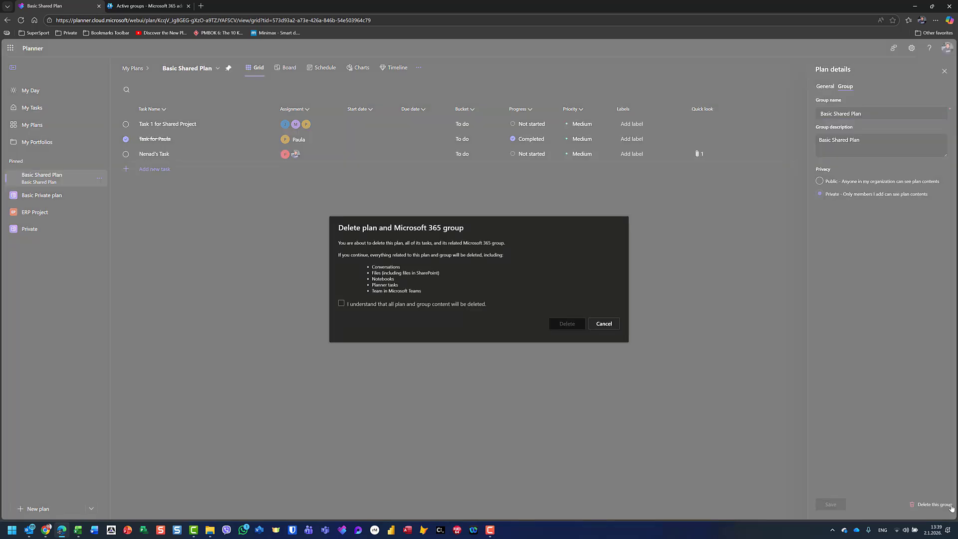
left_click(604, 324)
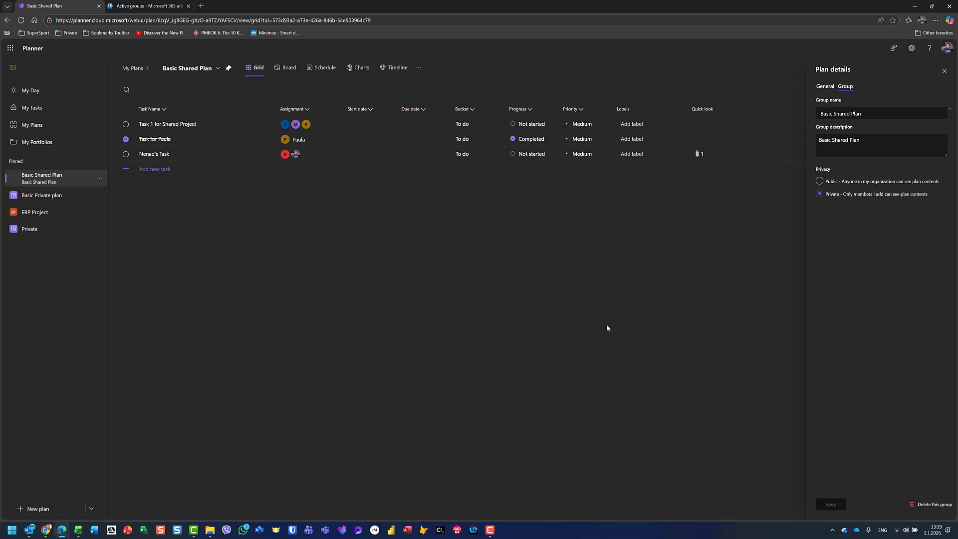
left_click(930, 504)
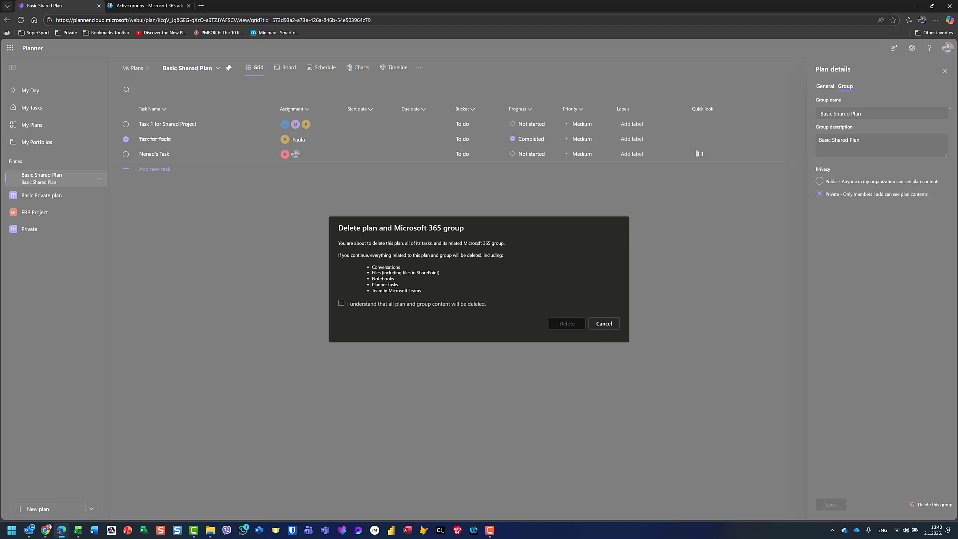
left_click(341, 303)
left_click(558, 323)
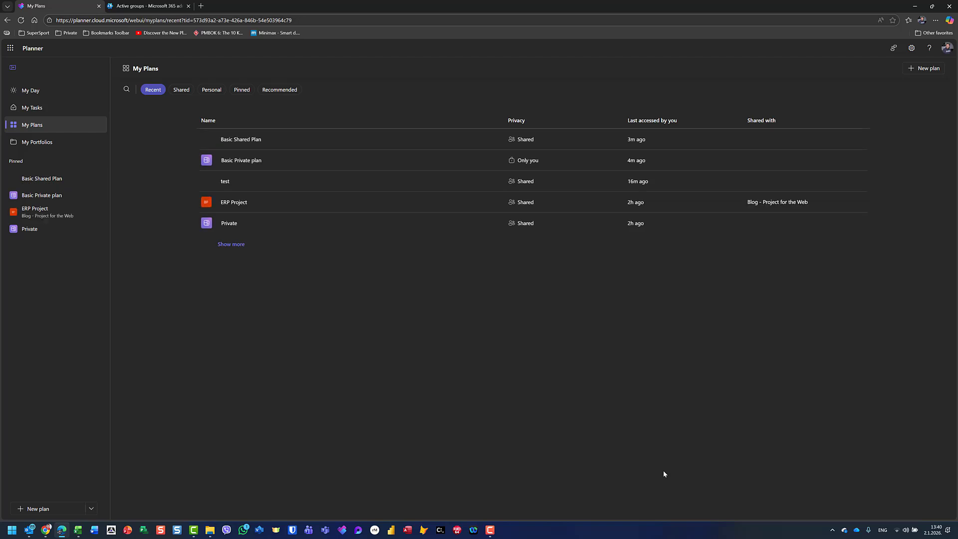
- Reopen the deleted Basic Shared Plan, reload, and remove it from the recent plans list
mouse_move(300, 133)
left_click(315, 141)
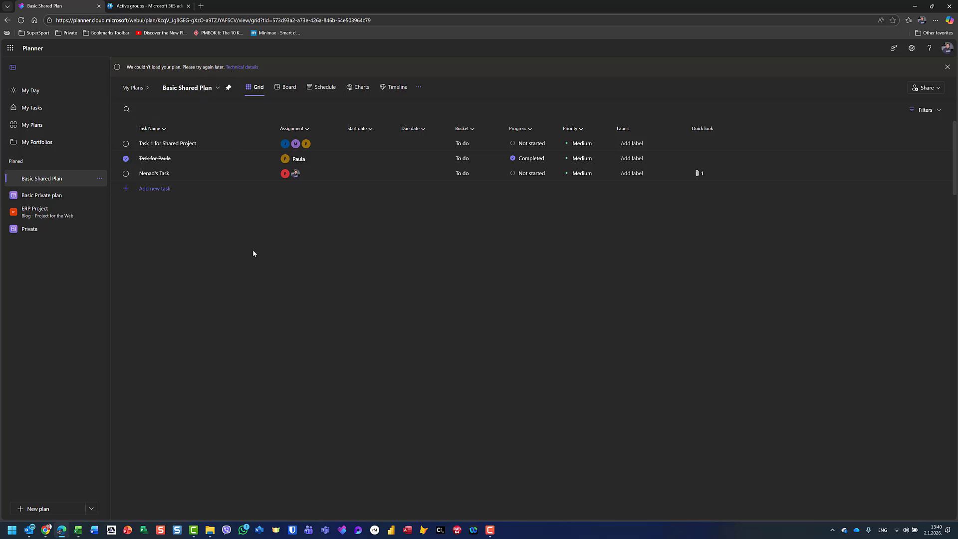
key("F5")
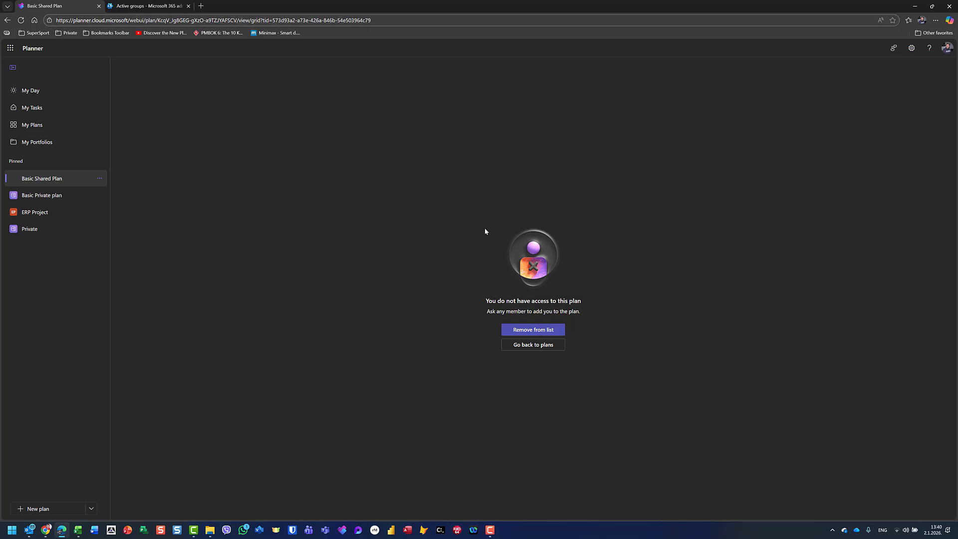
left_click(538, 330)
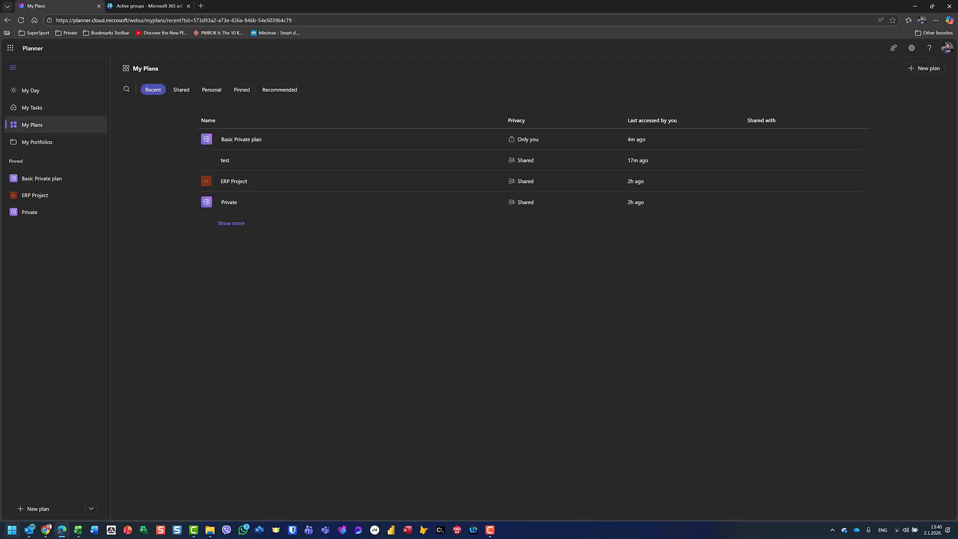
left_click(42, 531)
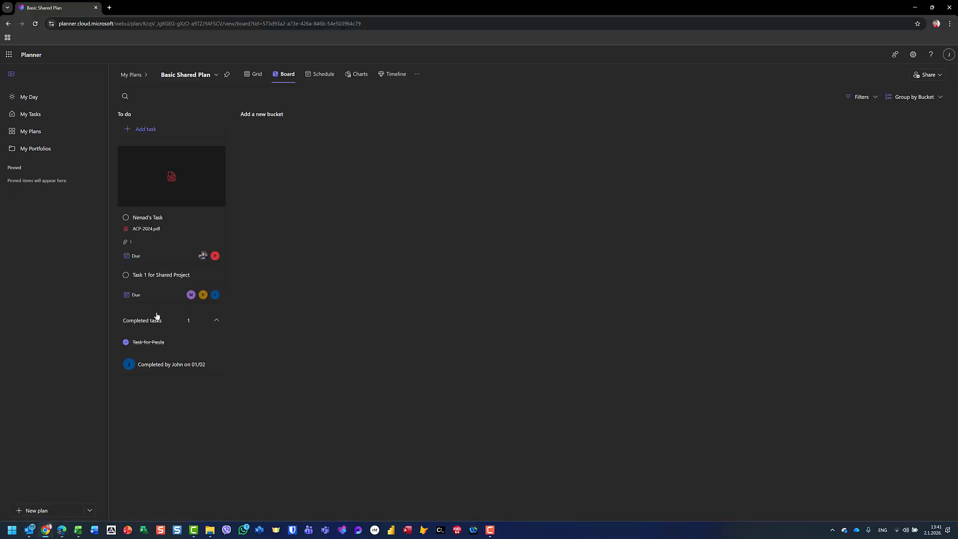
- In the second browser, reload and remove the deleted Basic Shared Plan from its recent list
key("F5")
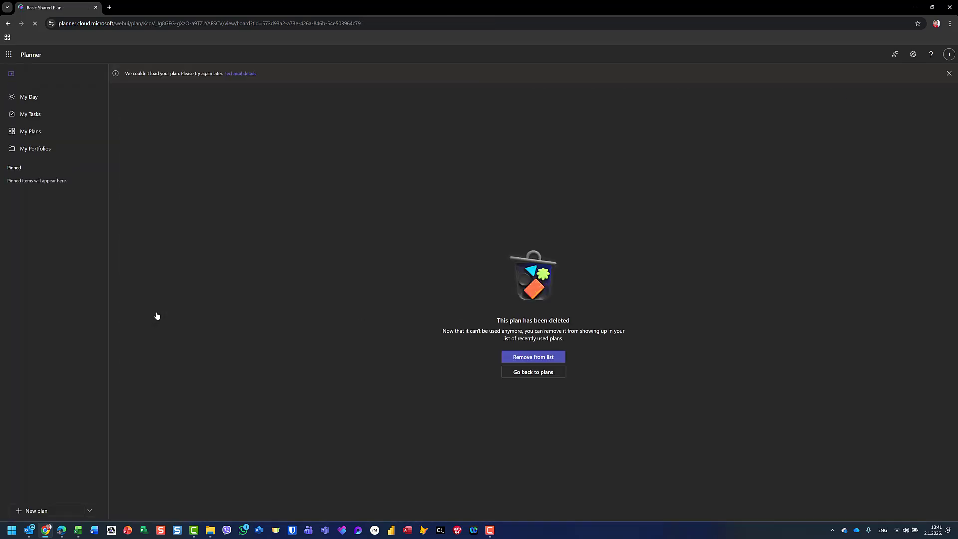
left_click(524, 358)
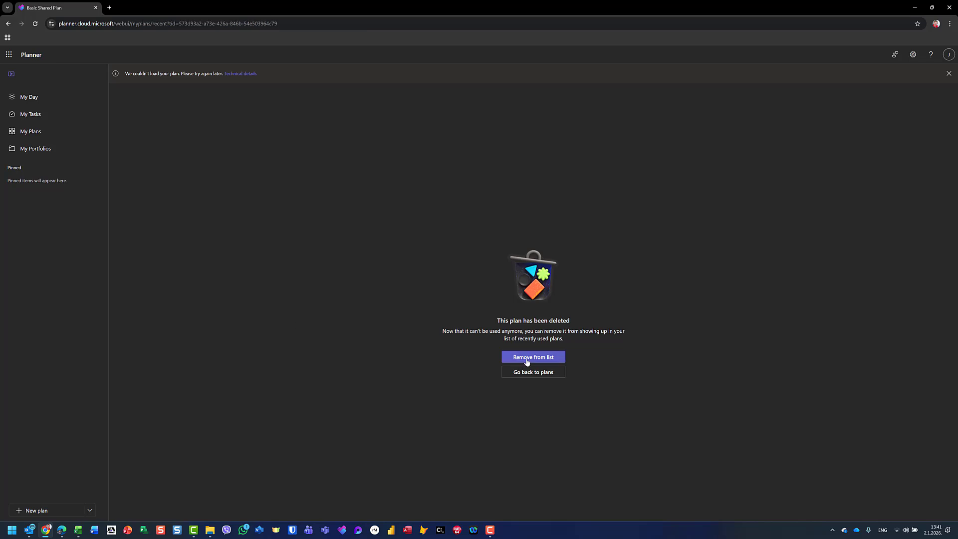